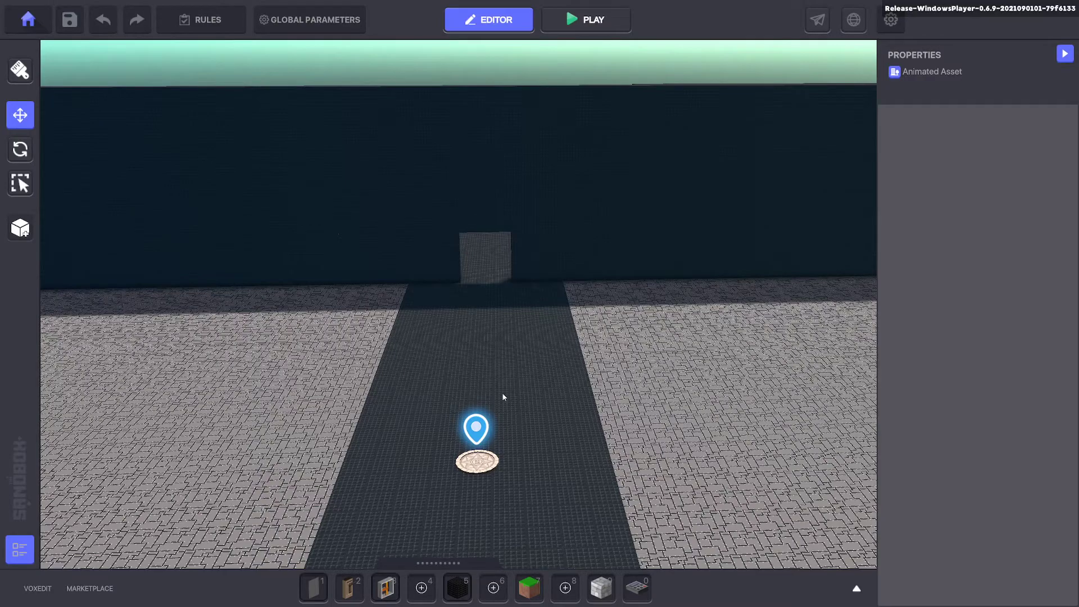
Place the Big Fan Test asset in the square opening of the dark wall
middle_click_drag(508, 356, 507, 413)
scroll(490, 401, "up", 6)
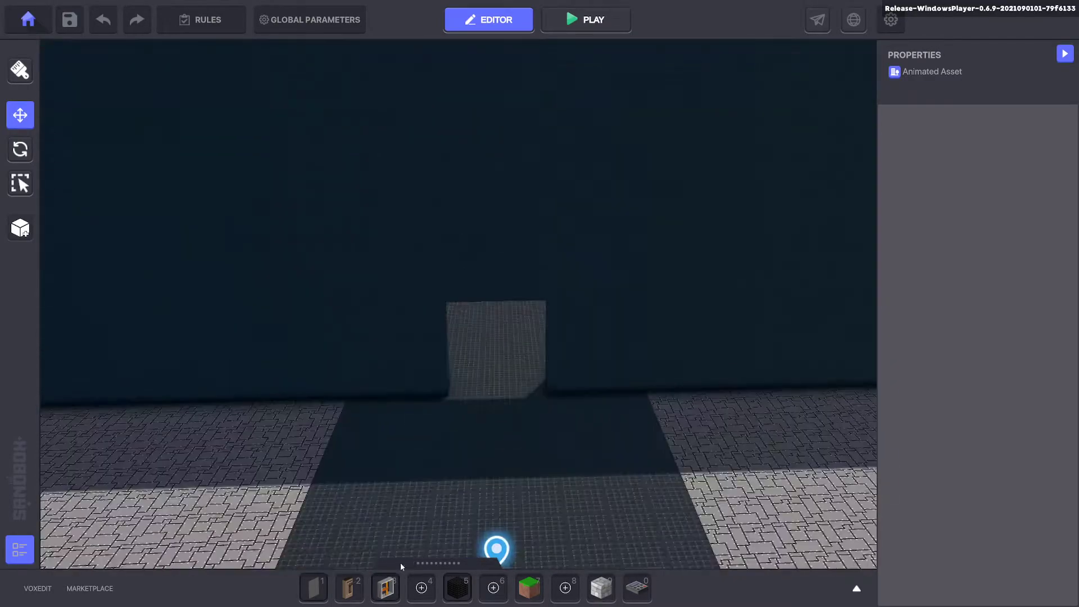
left_click(385, 594)
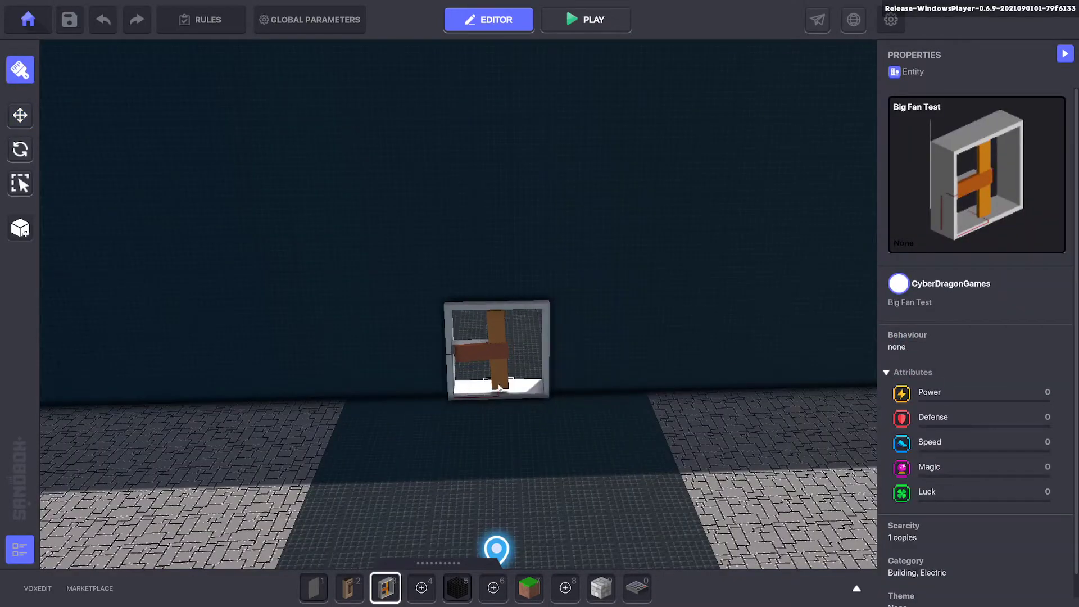
left_click(499, 386)
Select the placed fan and assign it the Animated Decoration behaviour
left_click(20, 115)
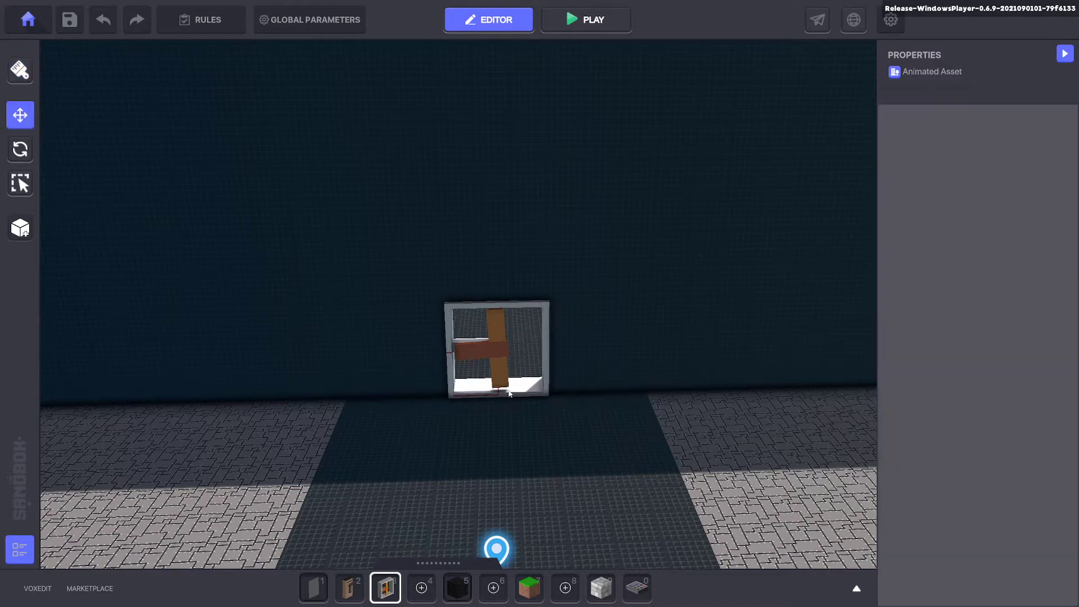
left_click(508, 389)
right_click_drag(227, 413, 427, 416)
left_click_drag(573, 422, 567, 419)
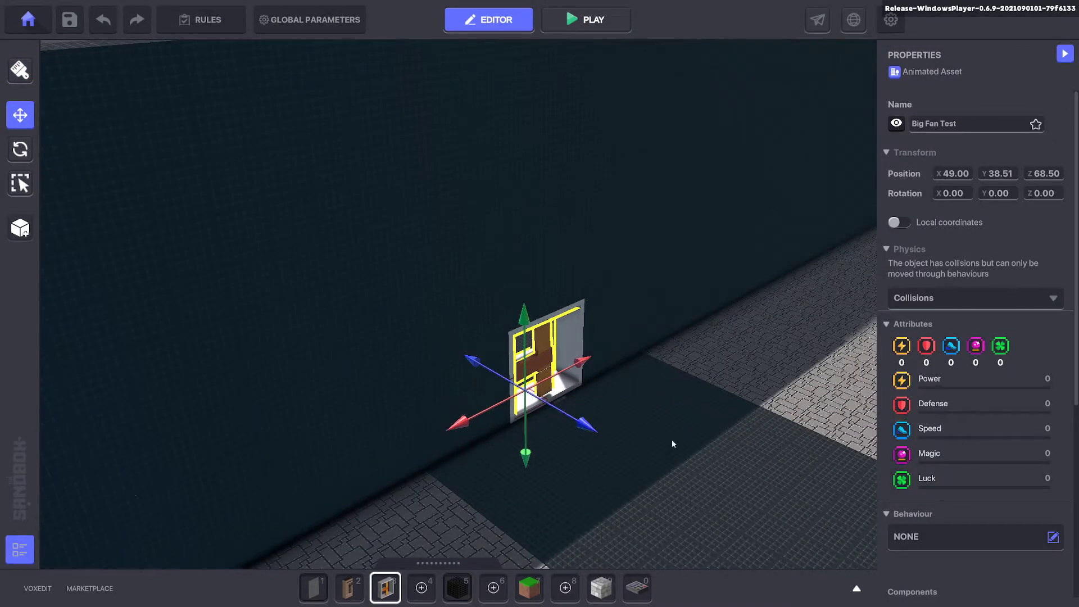
right_click_drag(809, 443, 662, 441)
scroll(668, 437, "down", 3)
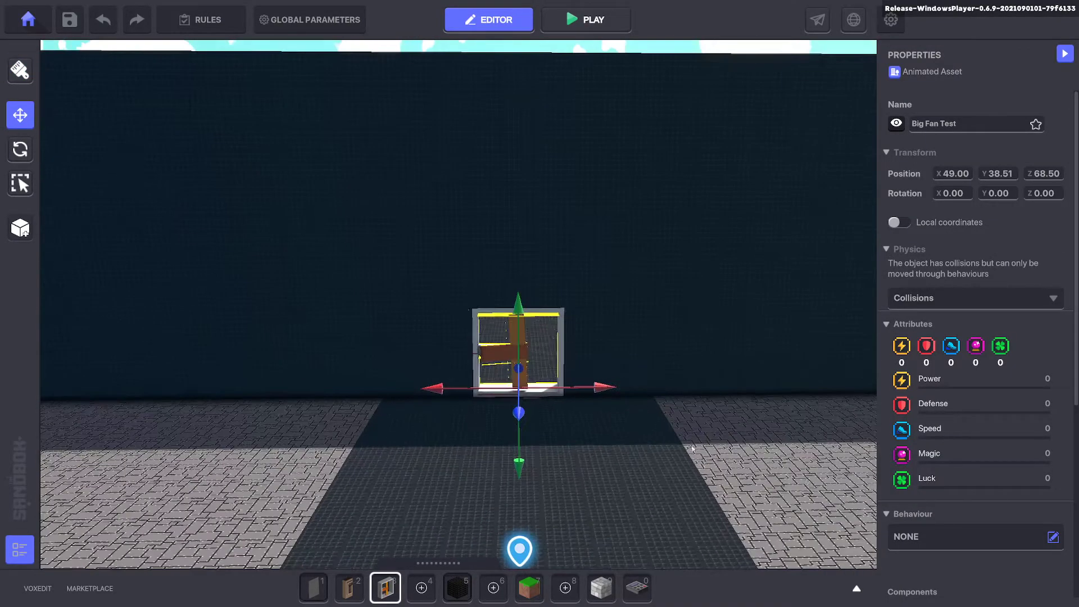
left_click(950, 536)
scroll(666, 348, "up", 5)
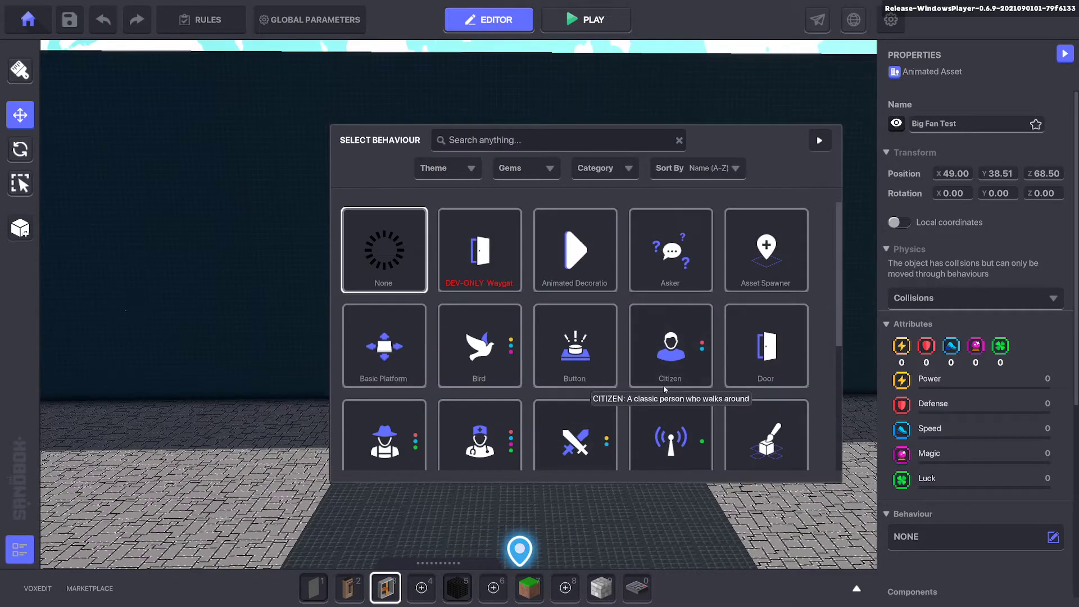
left_click(574, 269)
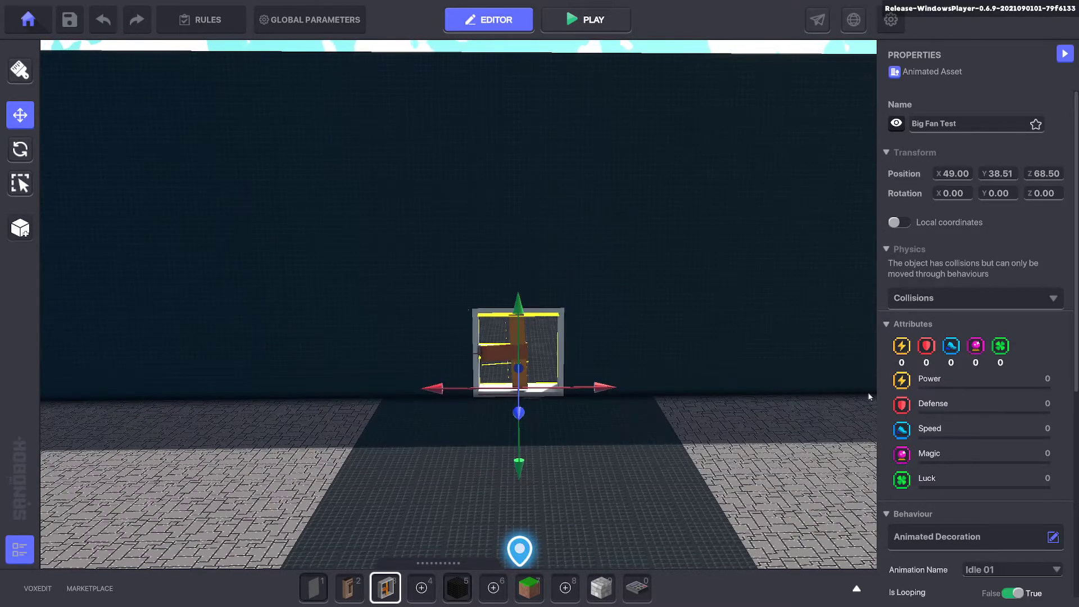
Set the fan's Animation Name to Active 01 and deselect it
scroll(1003, 390, "down", 4)
left_click(991, 317)
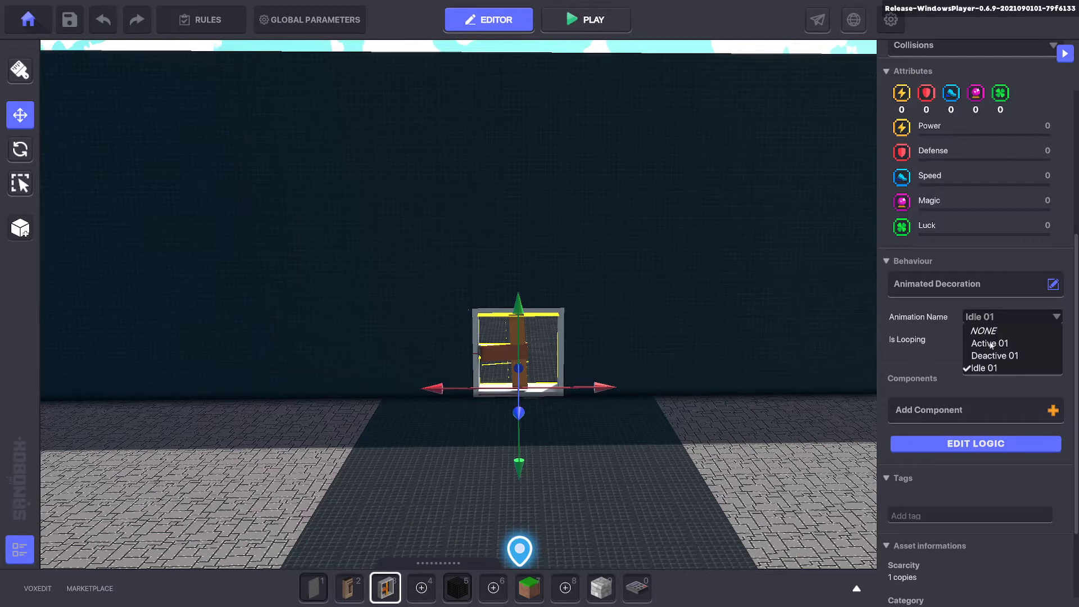
left_click(988, 344)
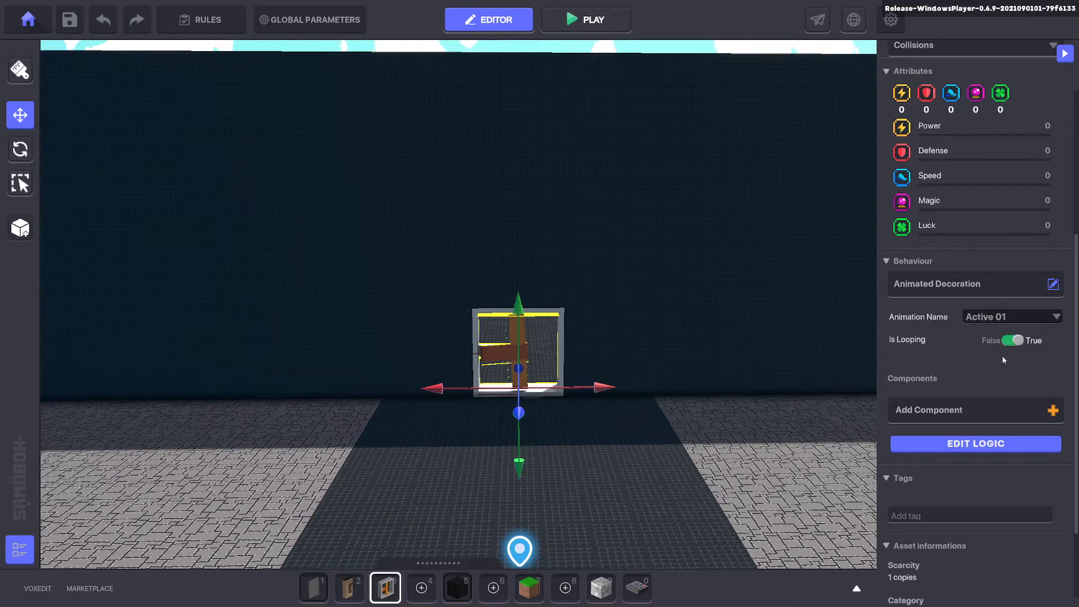
left_click(765, 400)
Playtest the level by running the character up to the fan and trying to jump through it, and return to editing
key("ctrl+p")
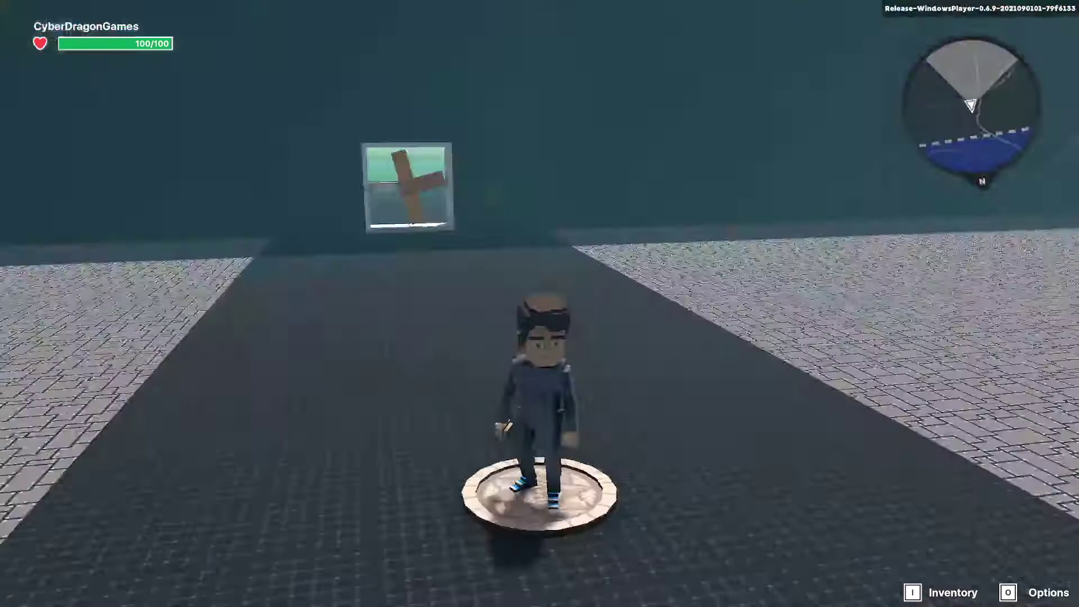
key("w")
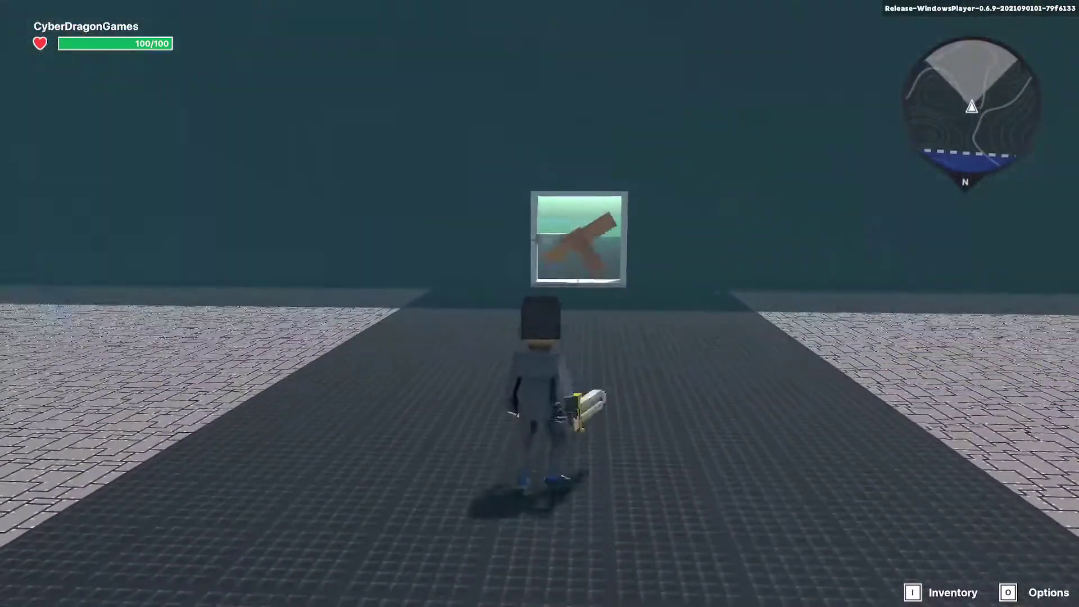
key("w")
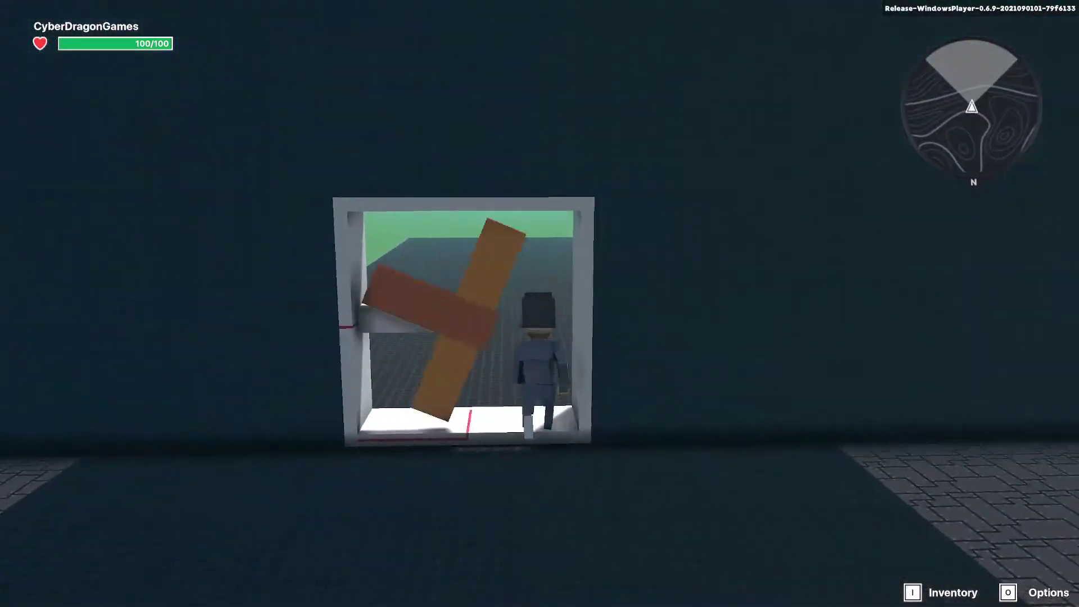
key("space")
key("a")
key("d")
key("space")
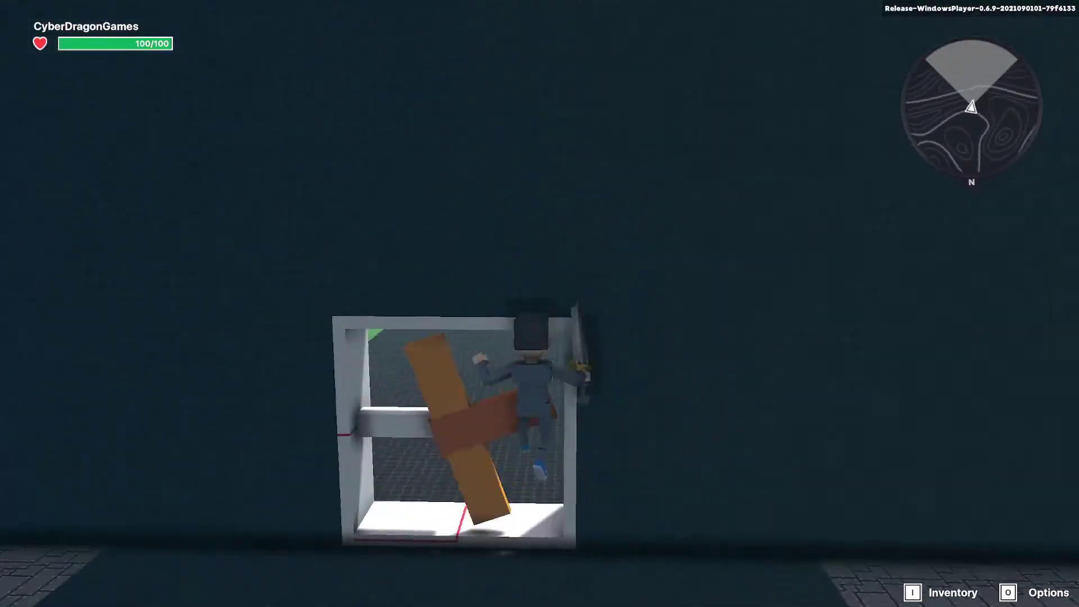
key("a")
key("s")
key("w")
key("space")
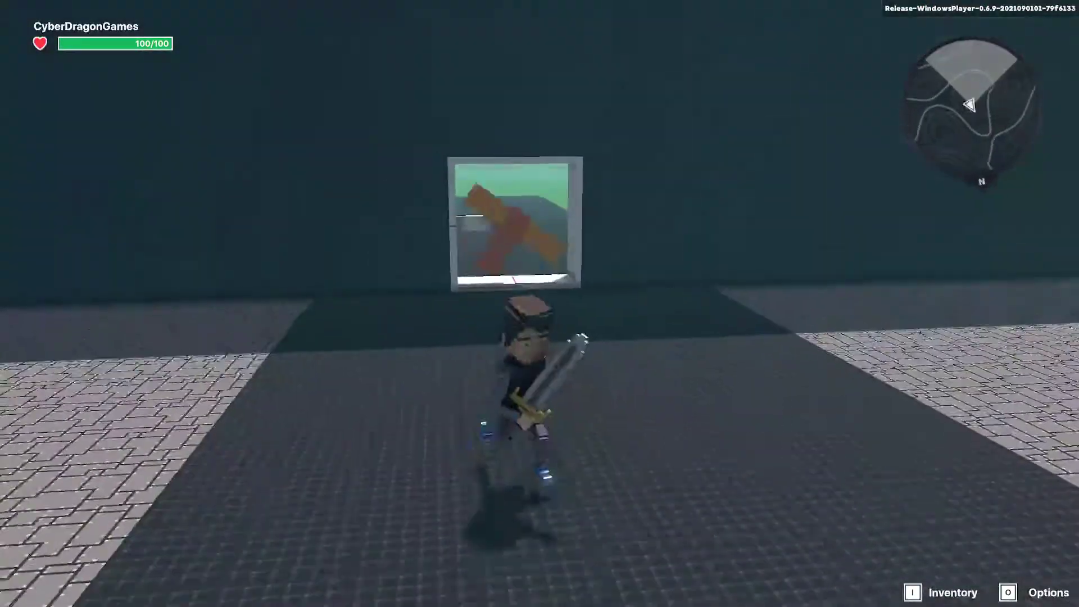
key("s")
key("Escape")
Place an Ancient Lever at the base of the dark wall, beside the paved path to the fan
right_click_drag(603, 337, 649, 349)
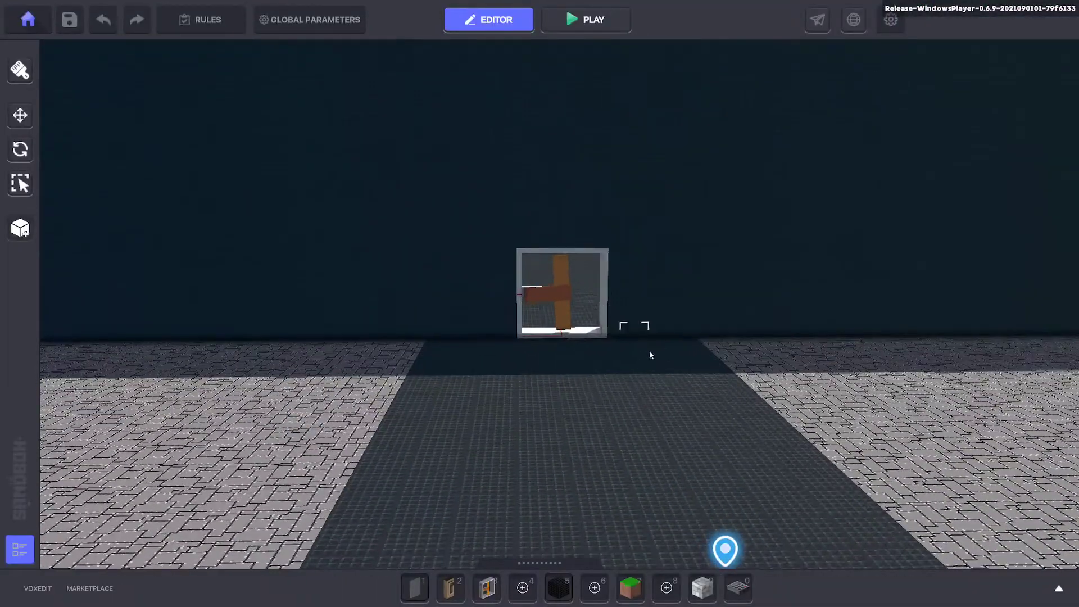
left_click(458, 582)
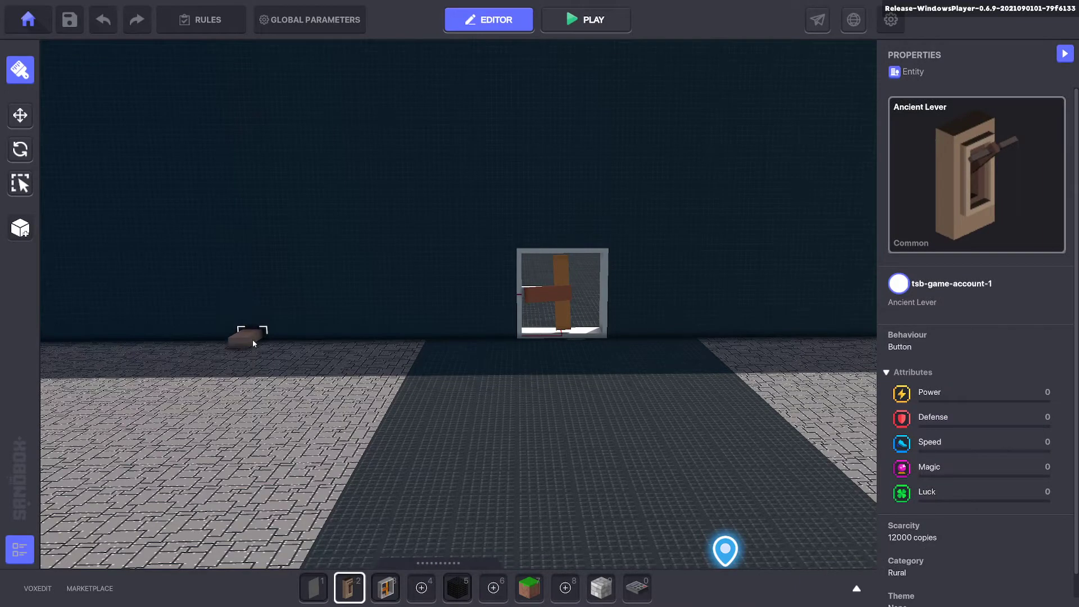
left_click(253, 345)
Raise the Ancient Lever on the wall to about X 58.95, Y 39.64
left_click(19, 114)
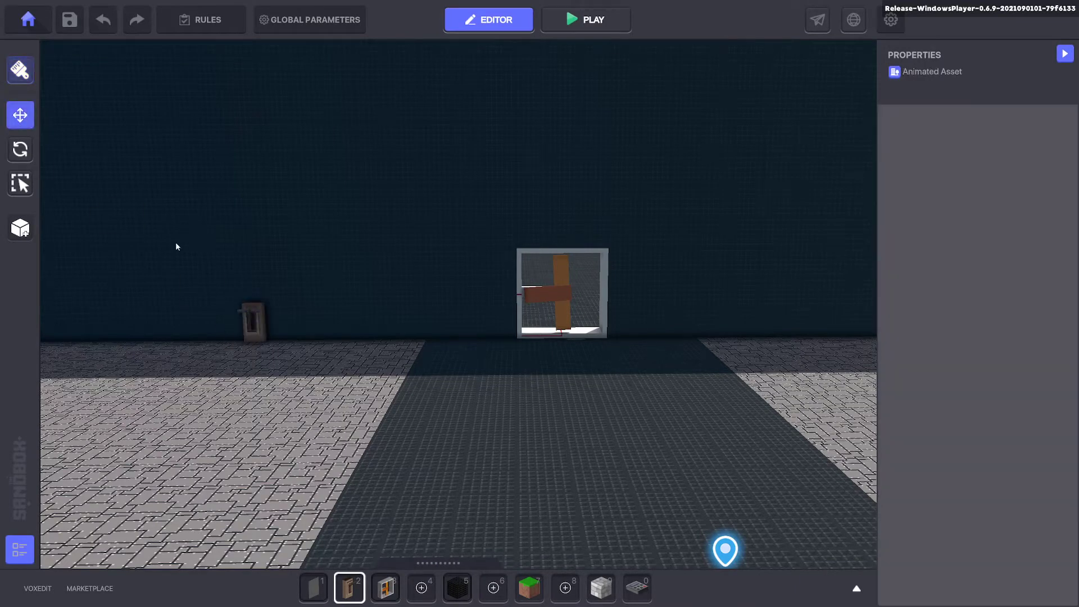
left_click(250, 330)
left_click_drag(249, 253, 250, 212)
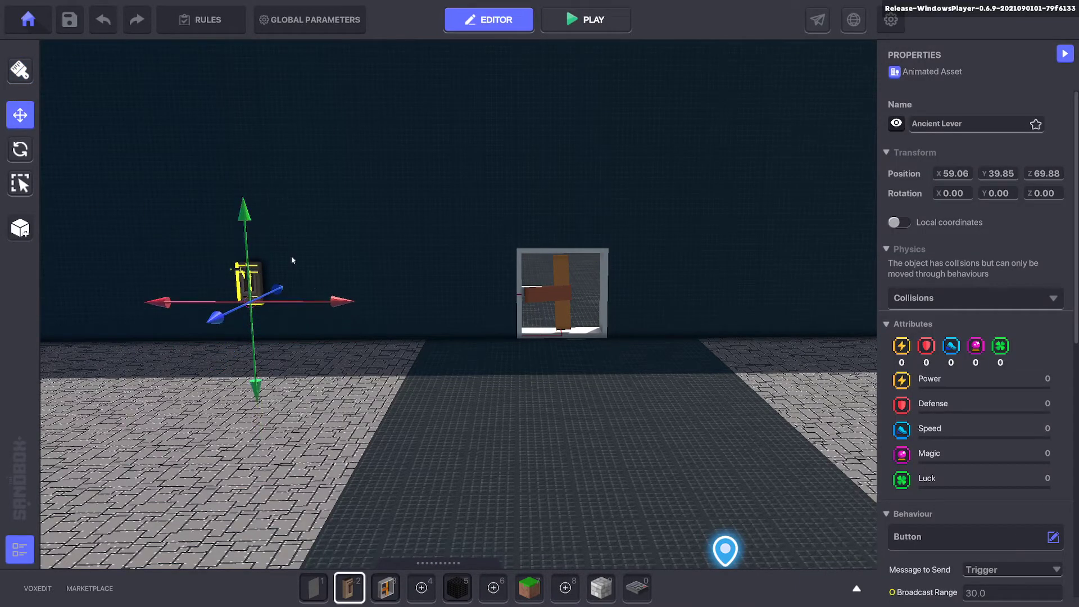
left_click_drag(334, 306, 339, 306)
left_click_drag(247, 214, 247, 221)
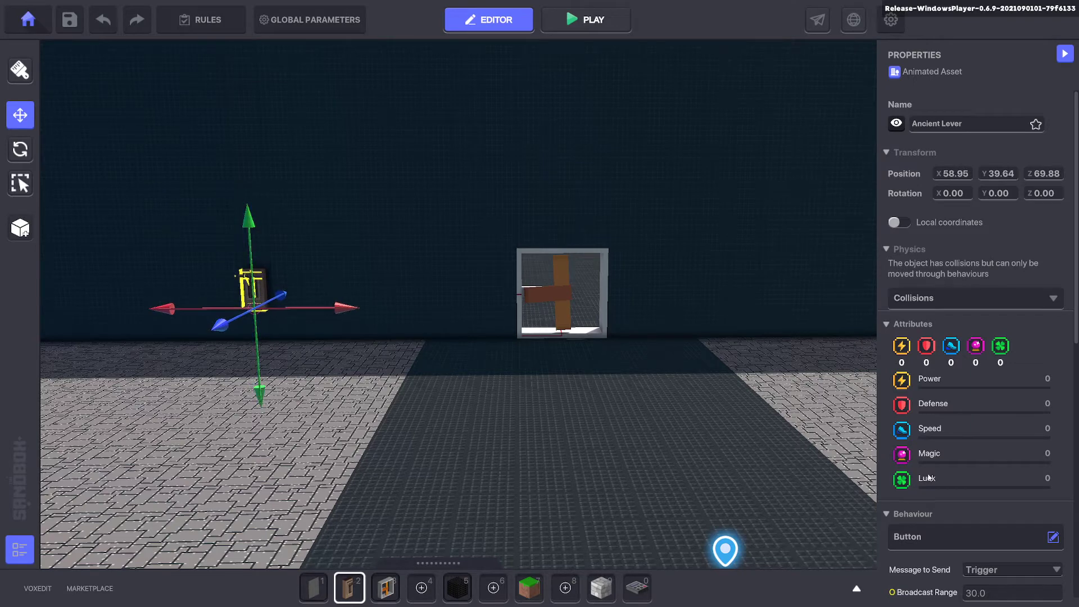
Open the lever's logic and set its Message to Send to a new message, Fan.Off
scroll(1026, 455, "down", 3)
scroll(978, 460, "down", 4)
left_click(1057, 318)
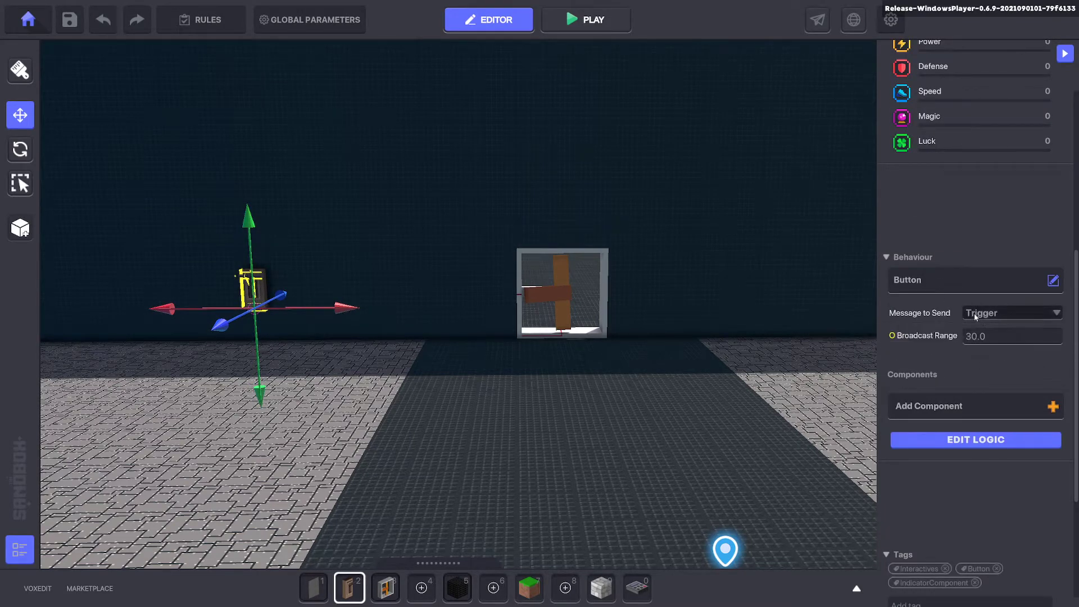
left_click(962, 440)
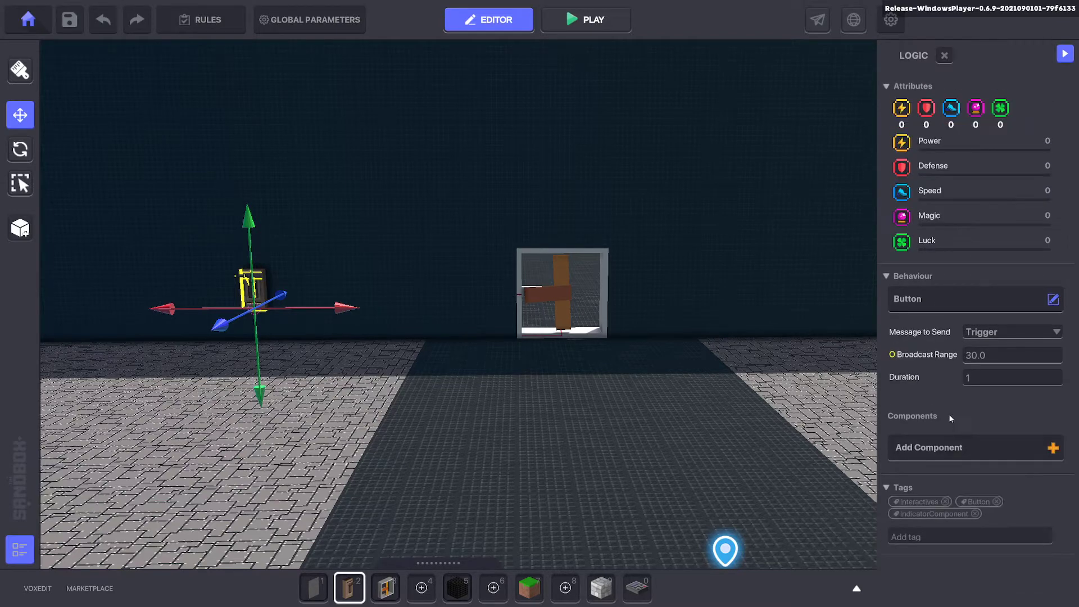
left_click(949, 537)
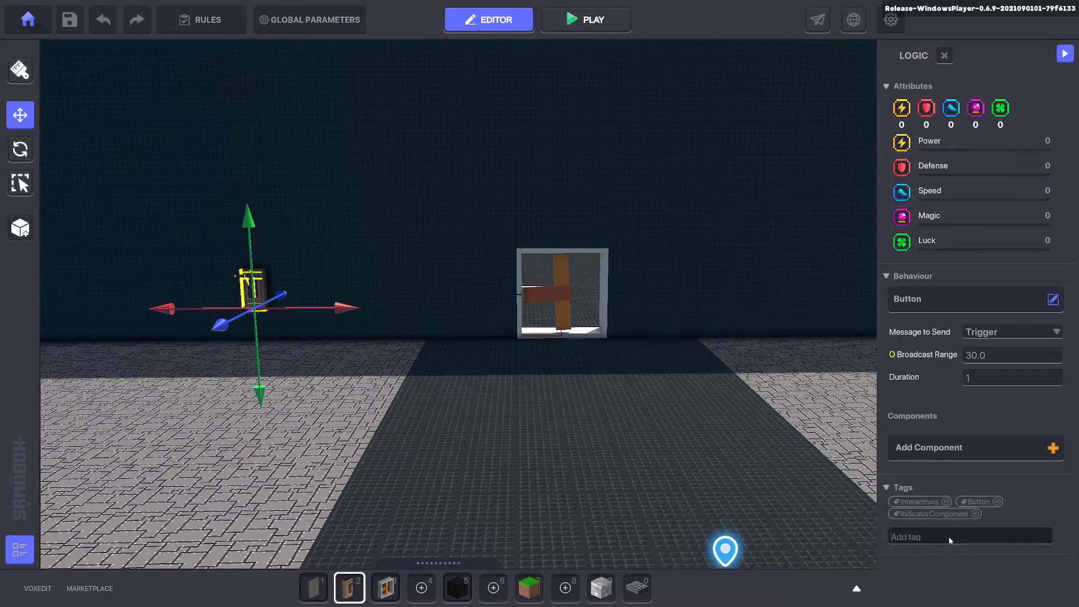
type("Fan.Off")
key("ctrl+a")
key("ctrl+x")
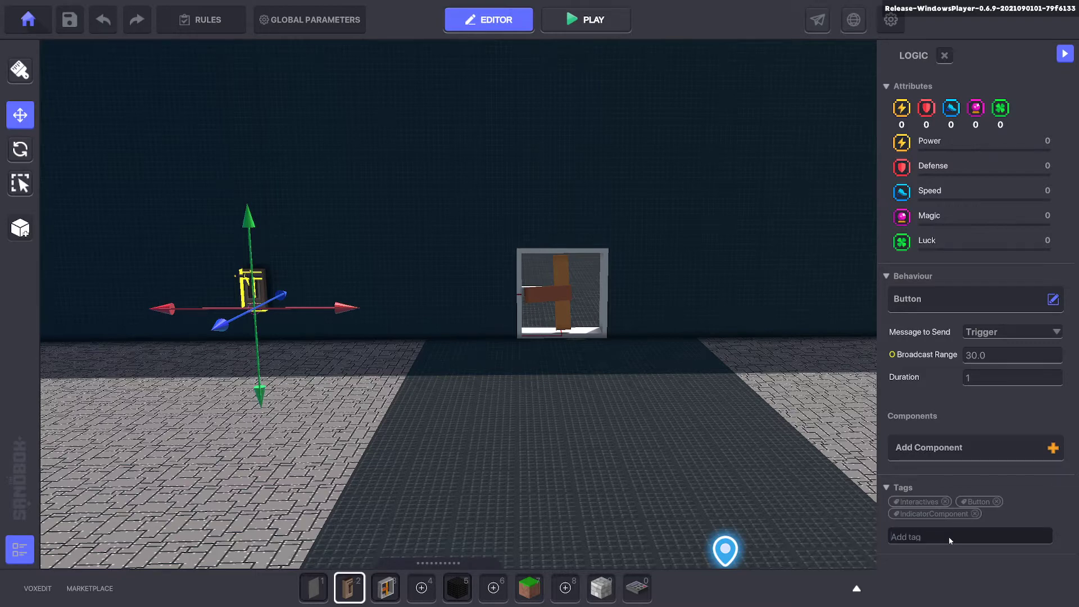
left_click(979, 332)
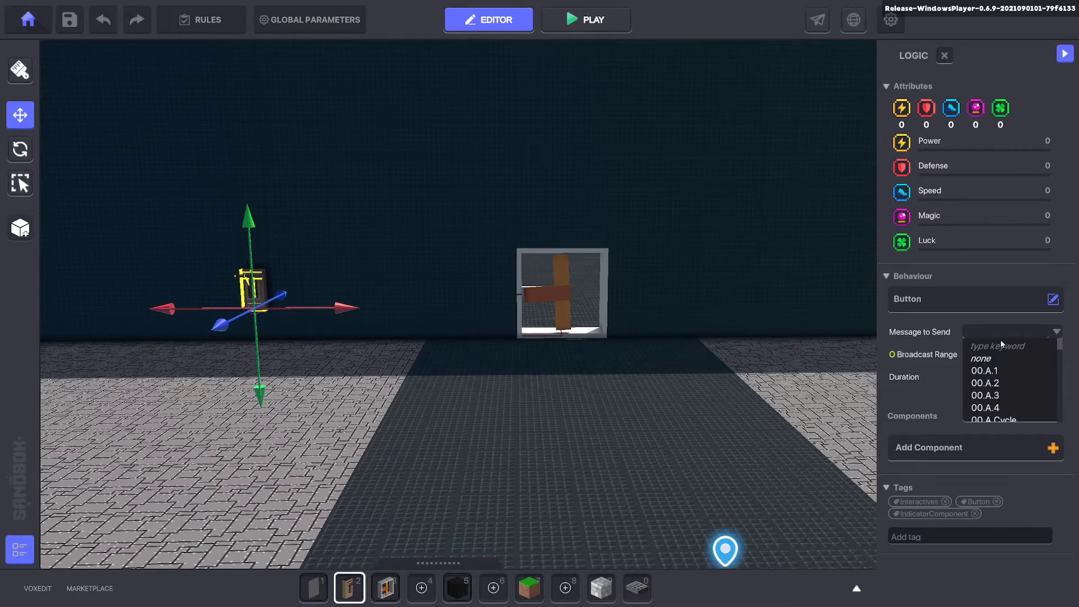
key("ctrl+v")
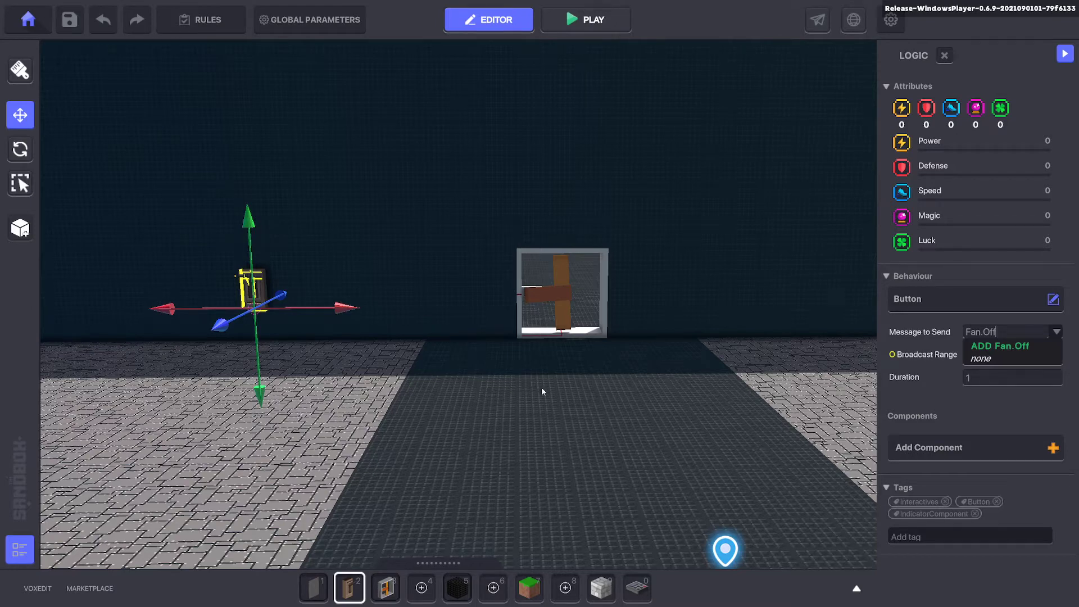
left_click(536, 336)
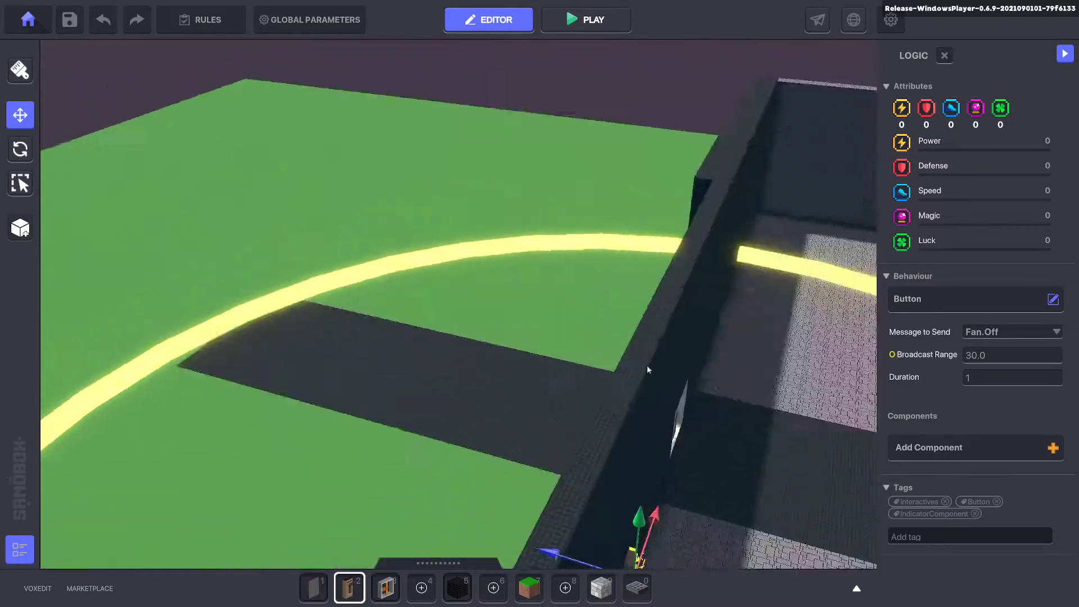
Set the lever's Broadcast Range to 20
right_click_drag(648, 370, 511, 279)
left_click(995, 355)
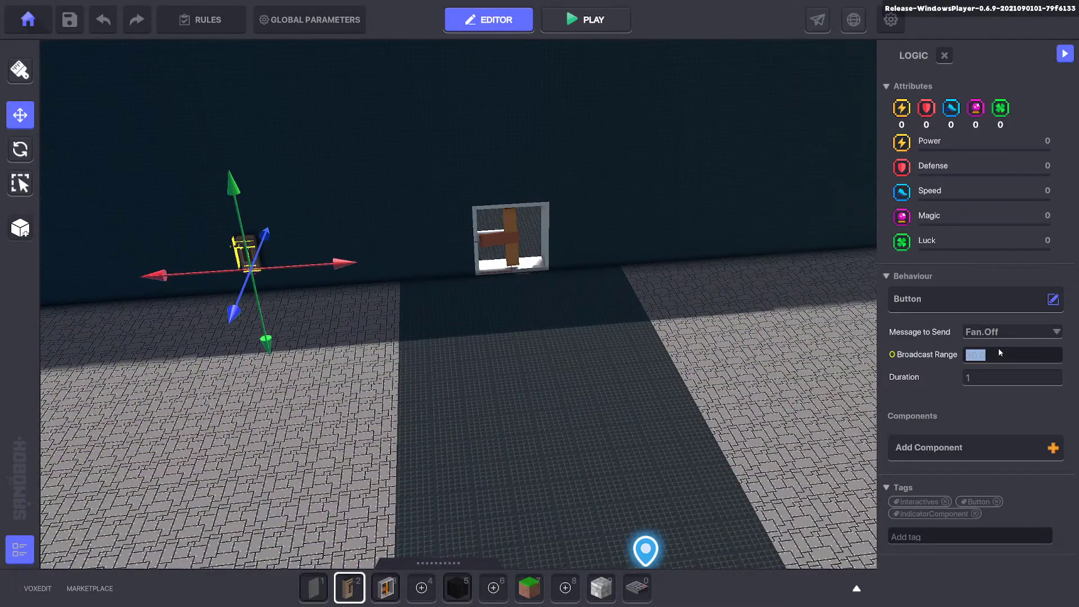
type("20")
key("Return")
Select the fan and add a Toggle Behaviour component to it
right_click_drag(609, 360, 555, 356)
key("a")
key("w")
key("d")
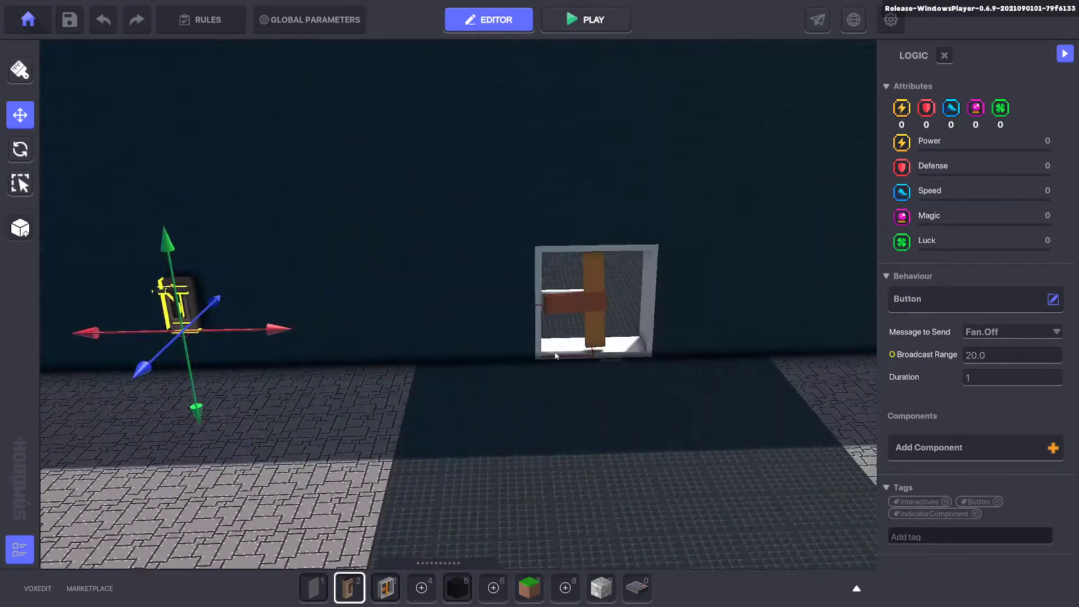
left_click(595, 295)
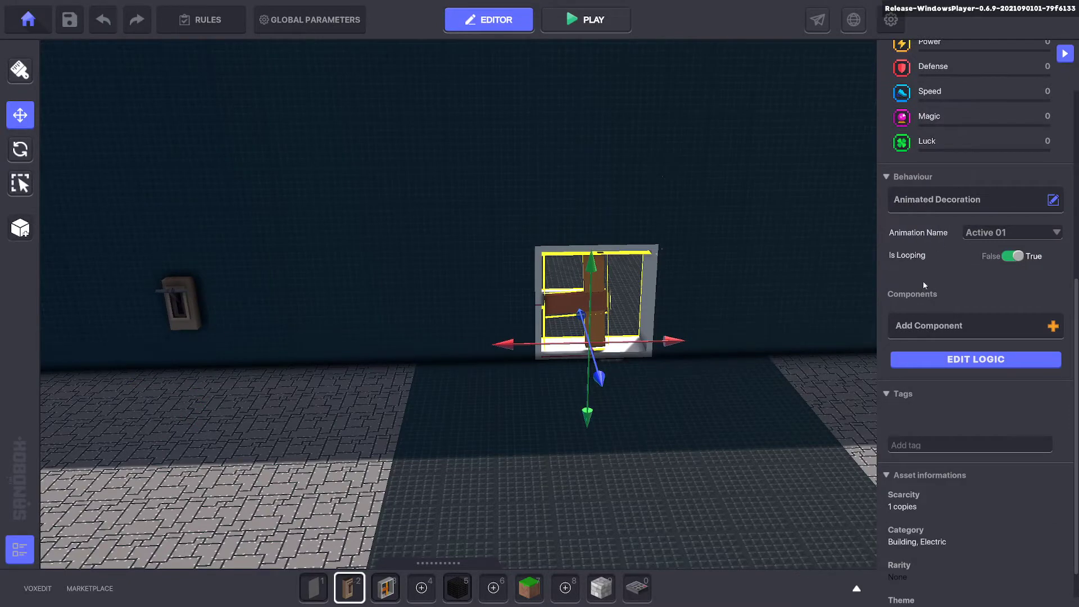
left_click(974, 326)
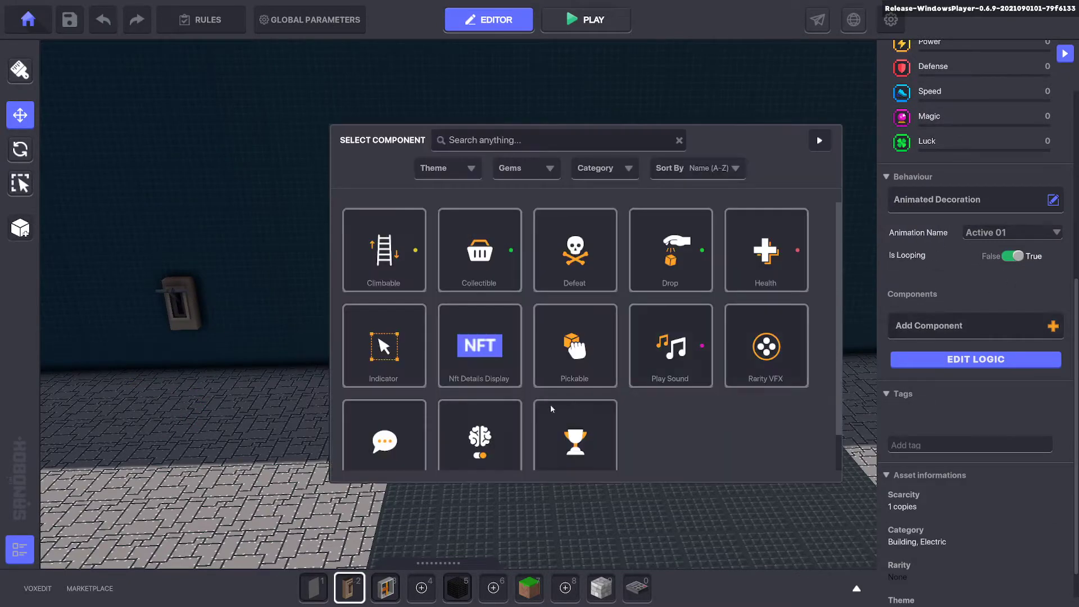
scroll(553, 408, "down", 1)
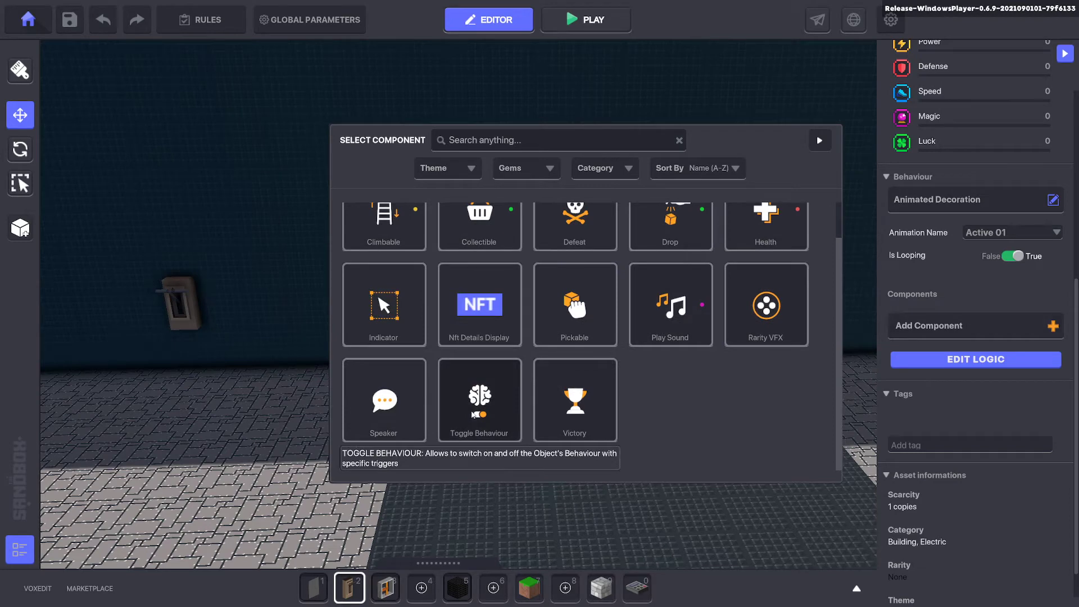
left_click(474, 414)
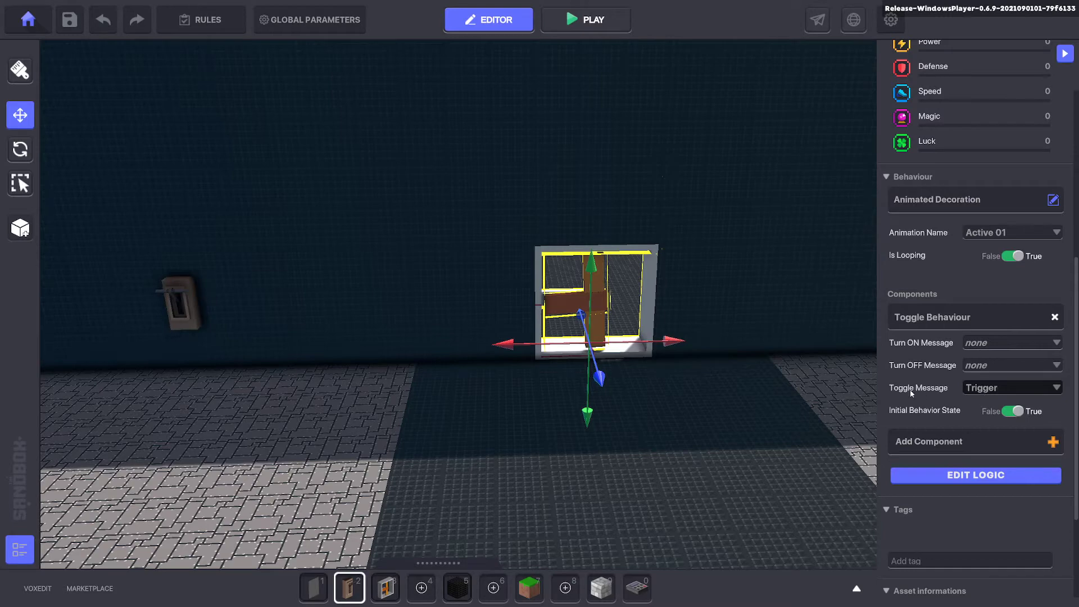
Clear the fan's Toggle Message to none and set its Turn OFF Message to Fan.Off
left_click(975, 388)
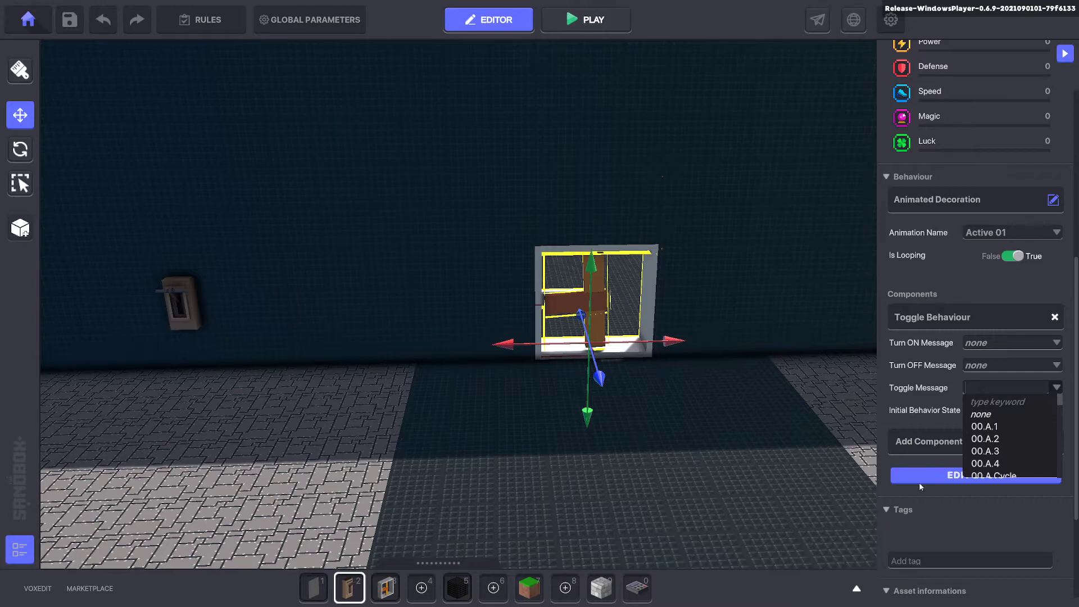
left_click(974, 368)
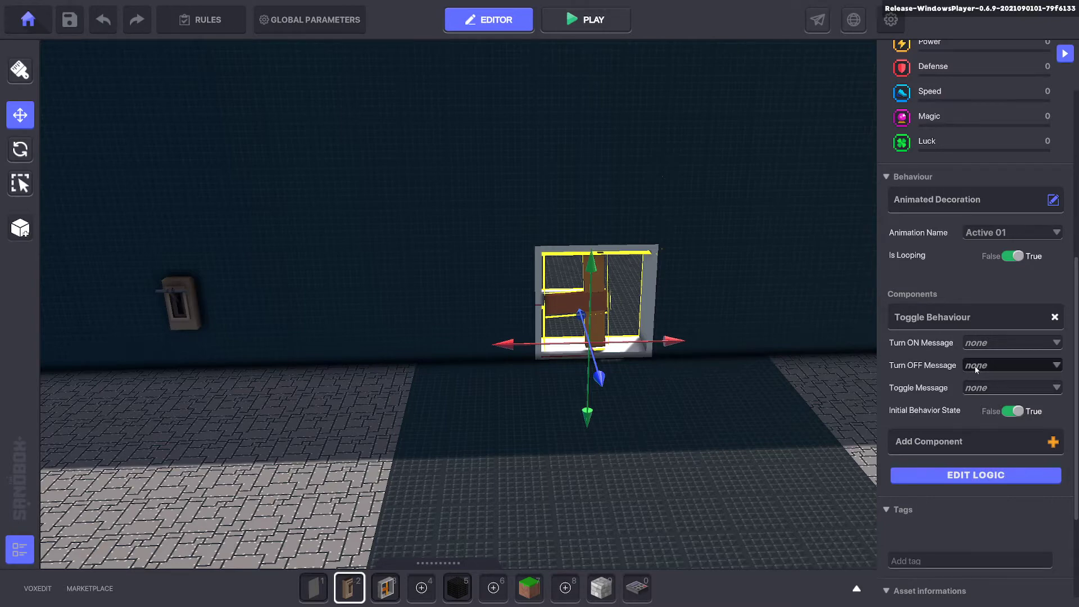
left_click(976, 366)
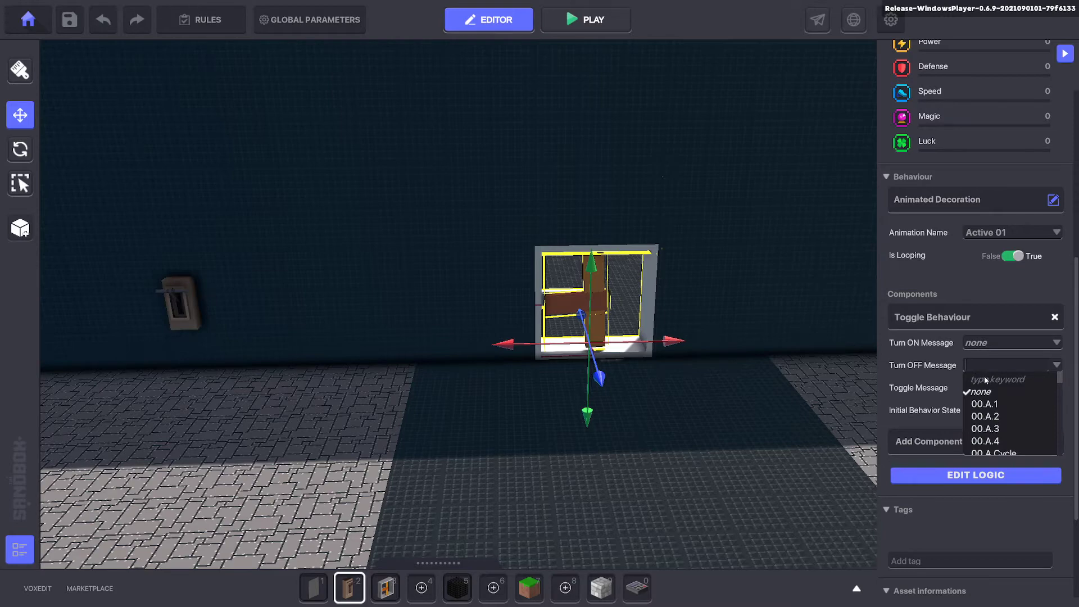
type("Fan.Off")
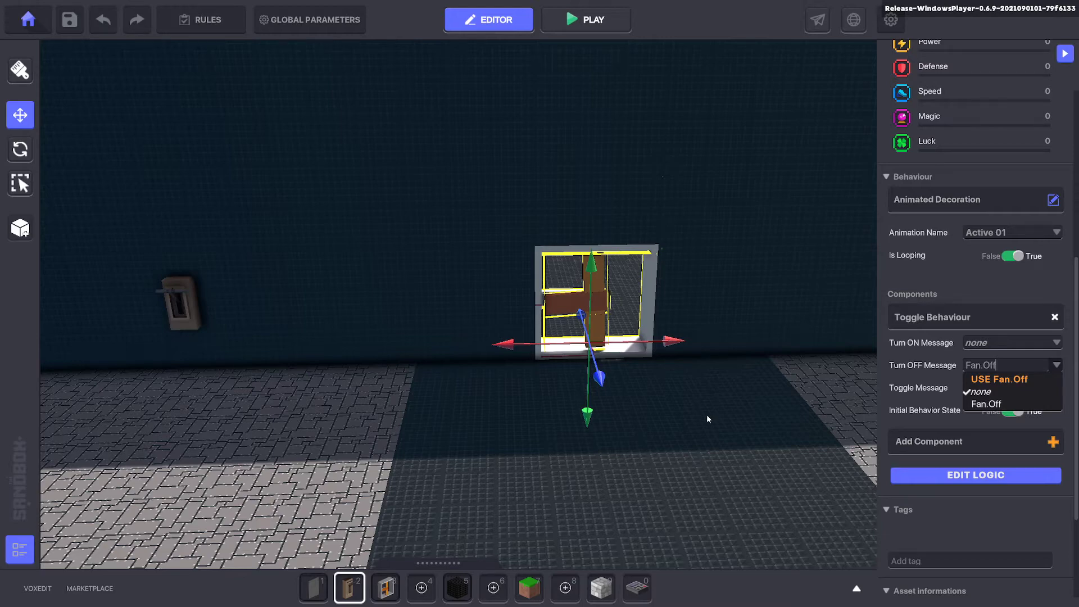
left_click(711, 428)
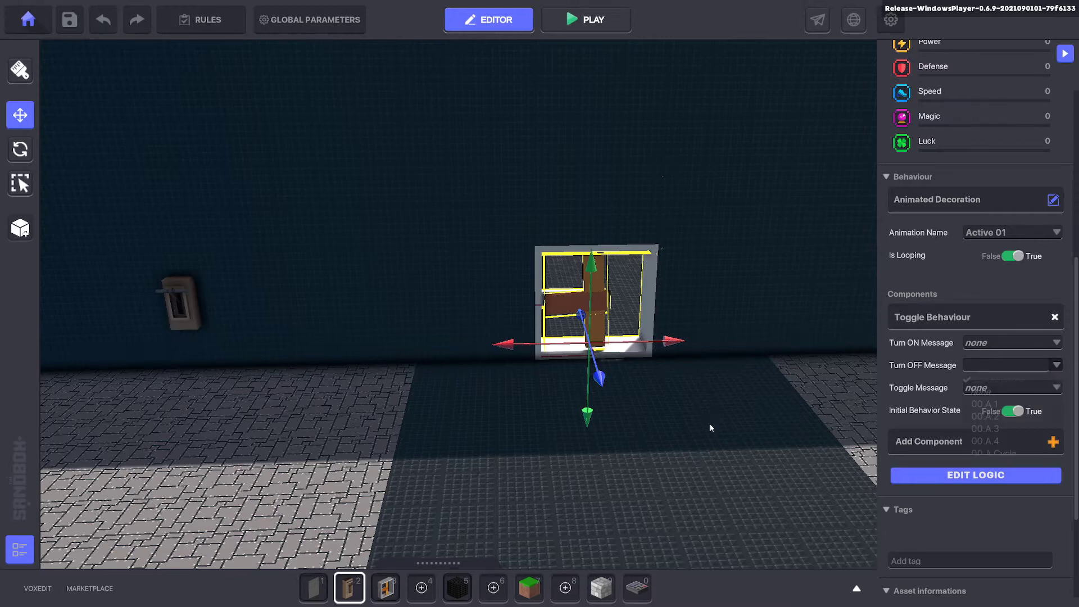
Play-test the scene: walk the character past the fan to the wall lever, operate it and return to the fan
key("ctrl+p")
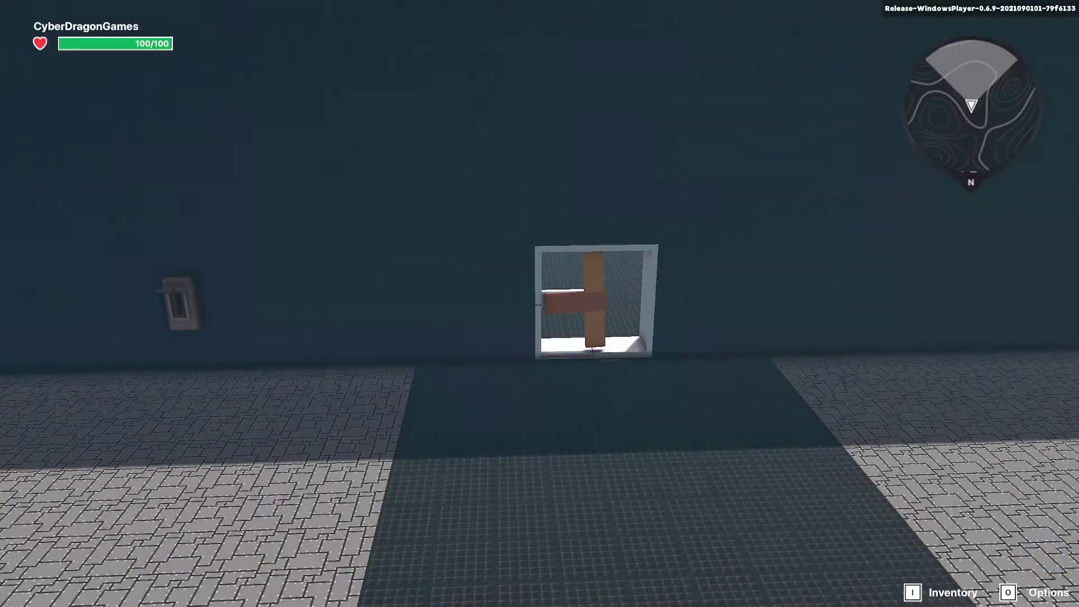
key("w")
key("w")
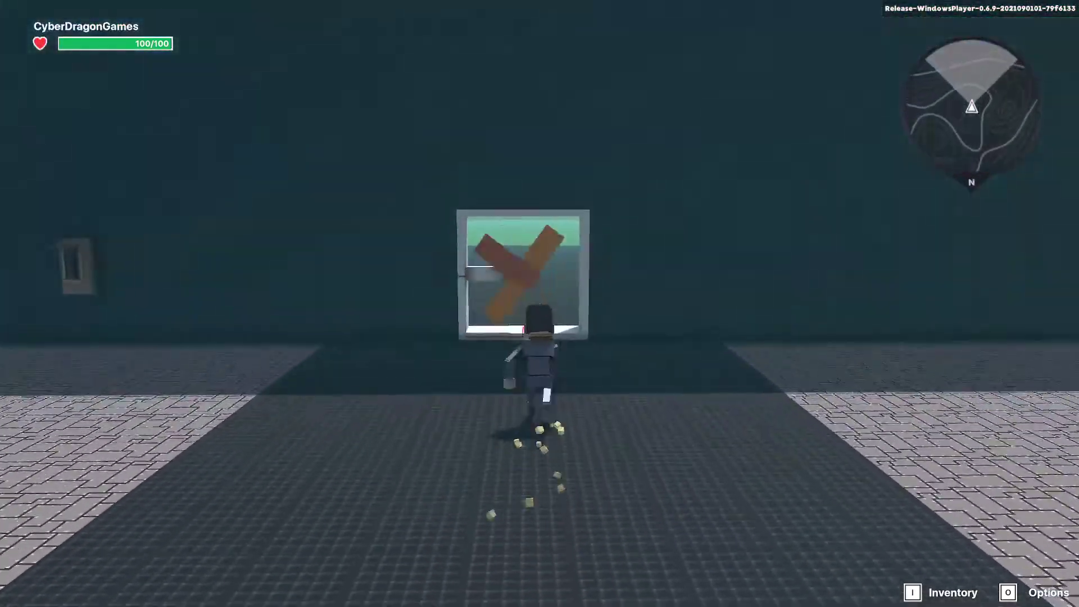
key("a")
key("a")
key("w")
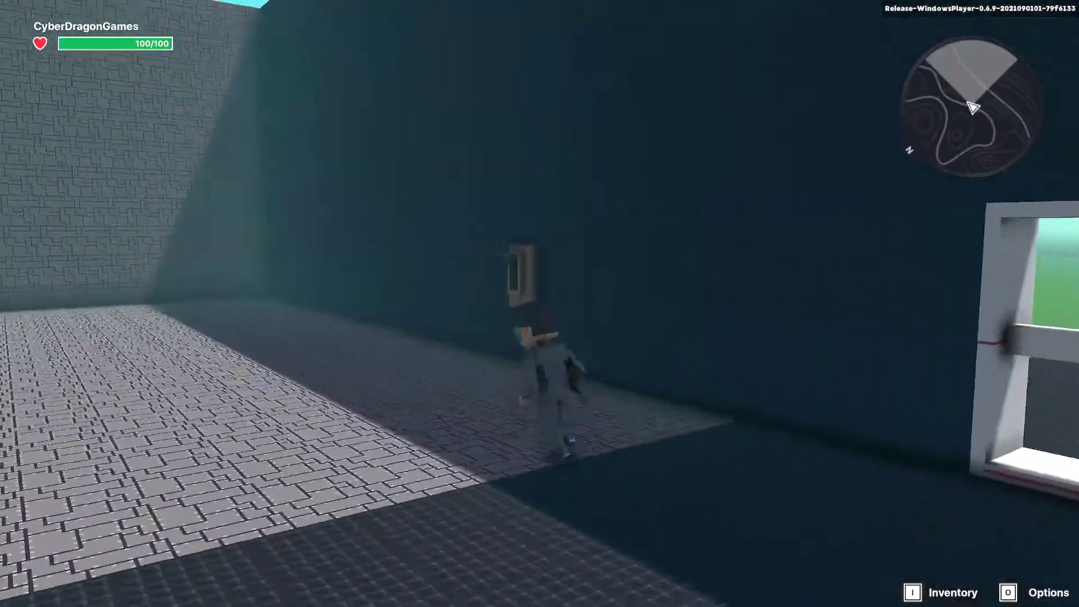
key("a")
key("w")
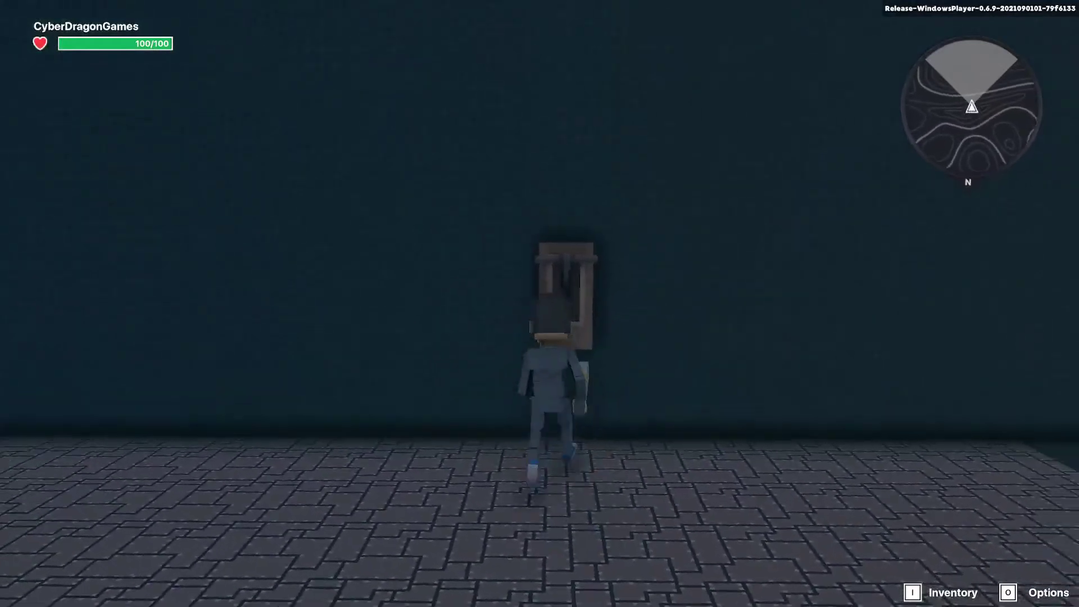
key("s")
key("w")
key("w")
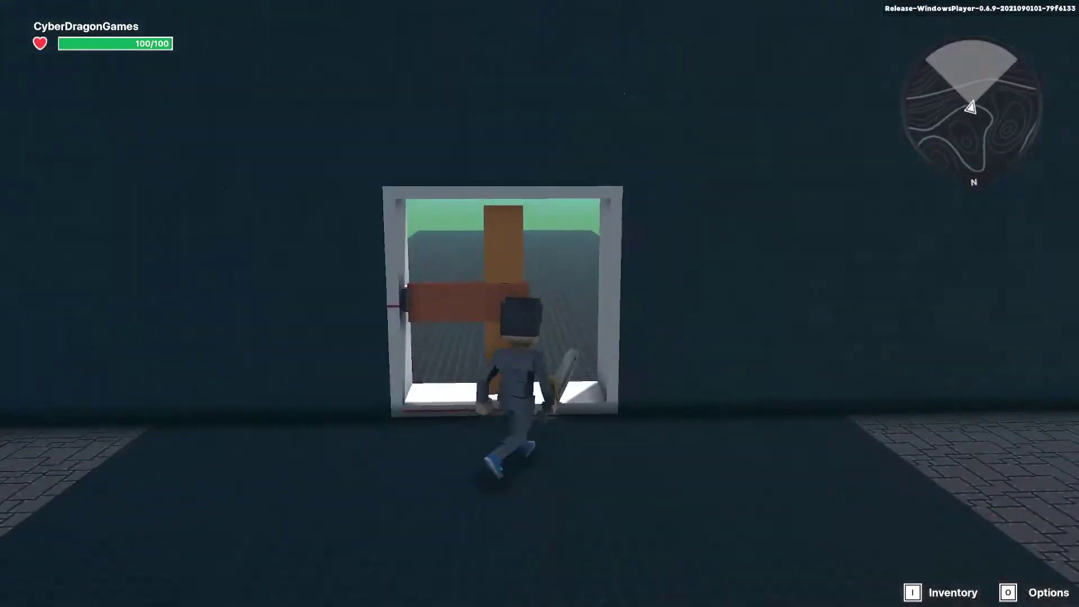
Test whether the character can walk or jump through the gap beside the fan blades, and return to editing
key("a")
key("d")
key("a")
key("d")
key("d")
key("a")
key("space")
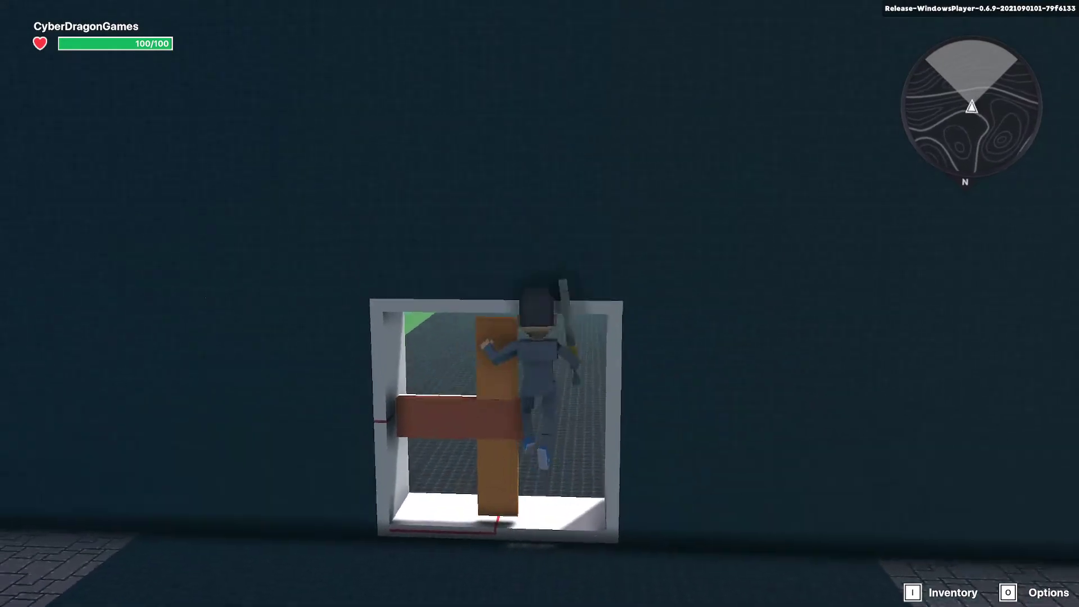
key("space")
key("a")
key("d")
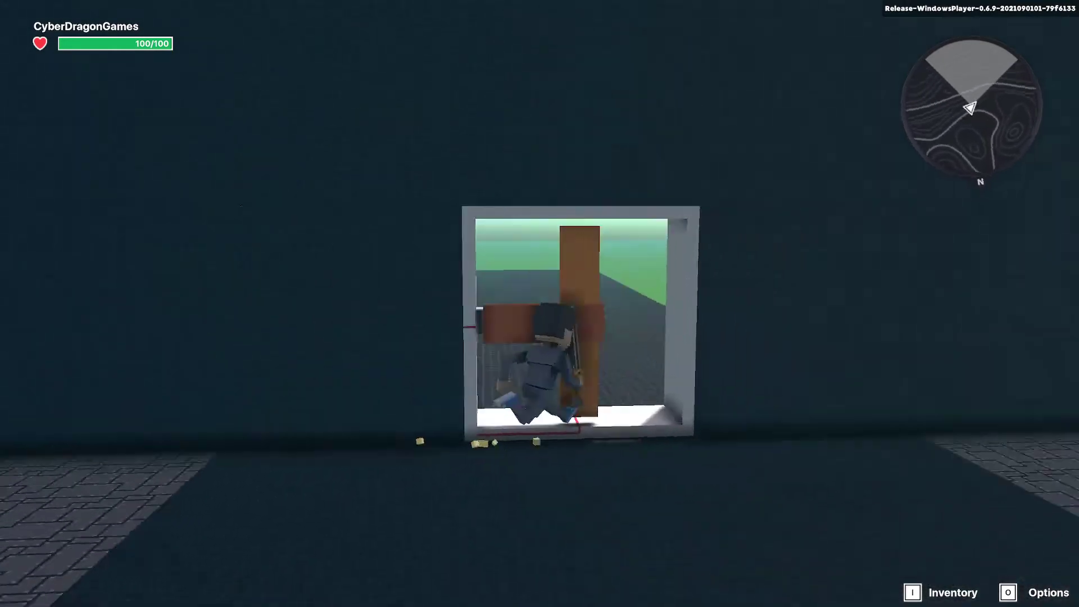
key("a")
key("Escape")
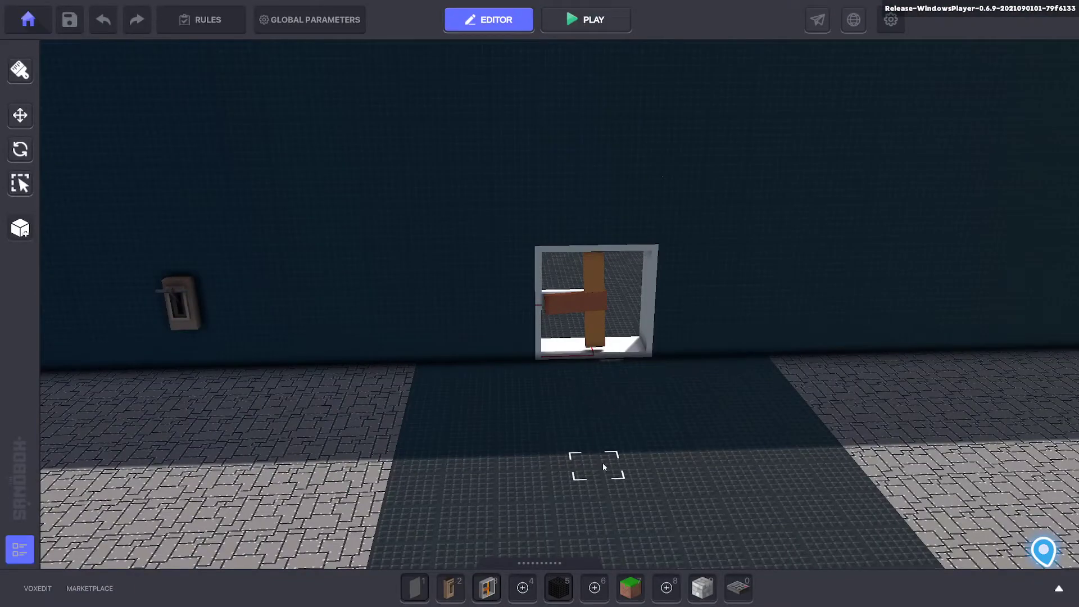
Select the fan and set its physics to No Collisions
middle_click_drag(638, 400, 606, 426)
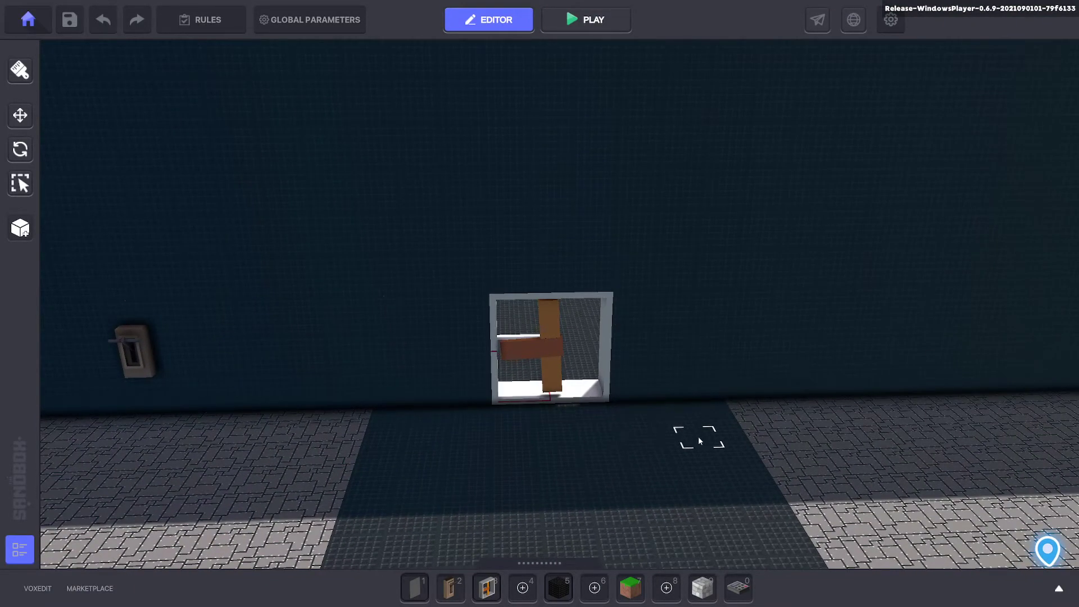
left_click(588, 395)
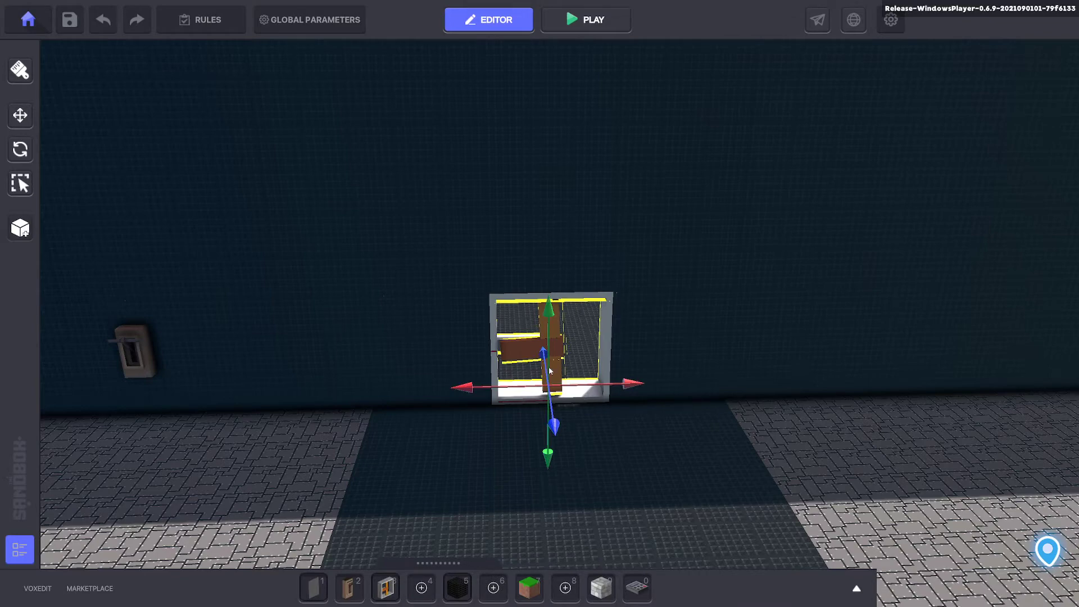
left_click(947, 298)
left_click(922, 316)
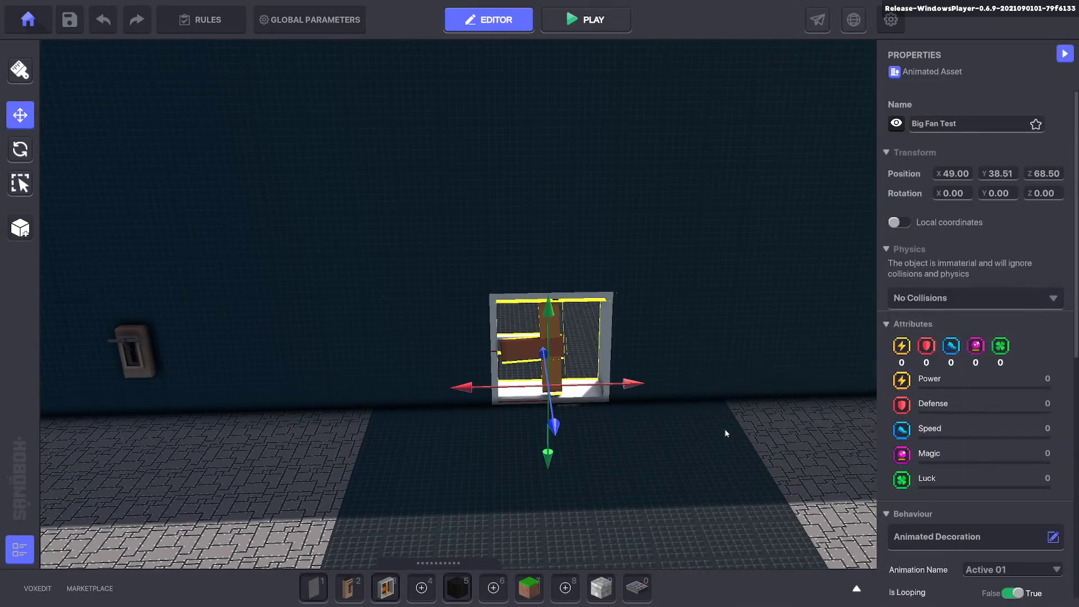
left_click(707, 442)
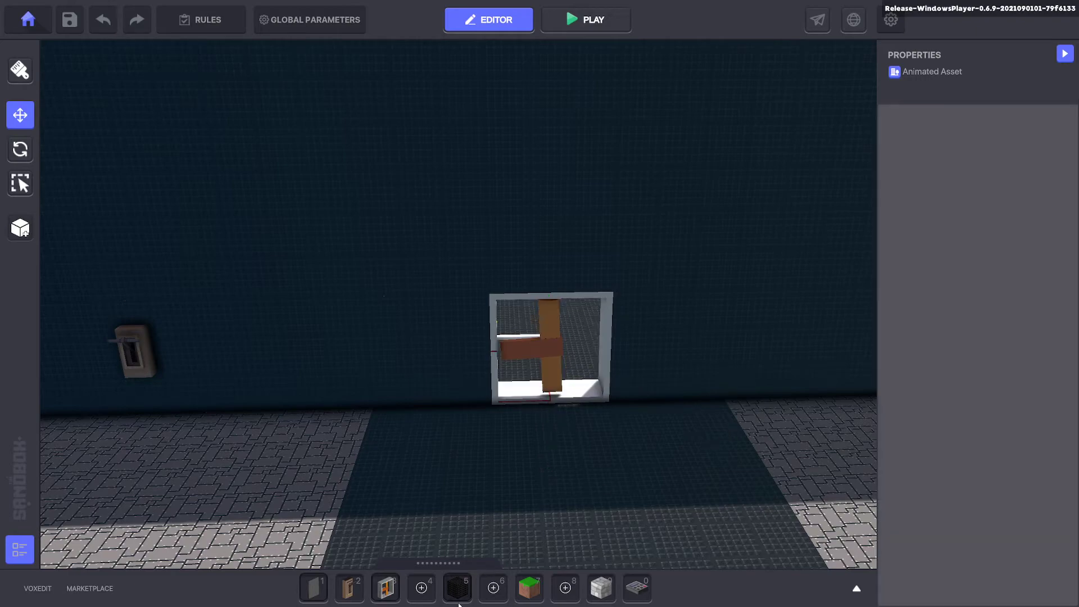
Place a basic Sci Fi wall 1 panel on the floor in front of the fan opening
left_click(314, 587)
right_click_drag(448, 466, 538, 488)
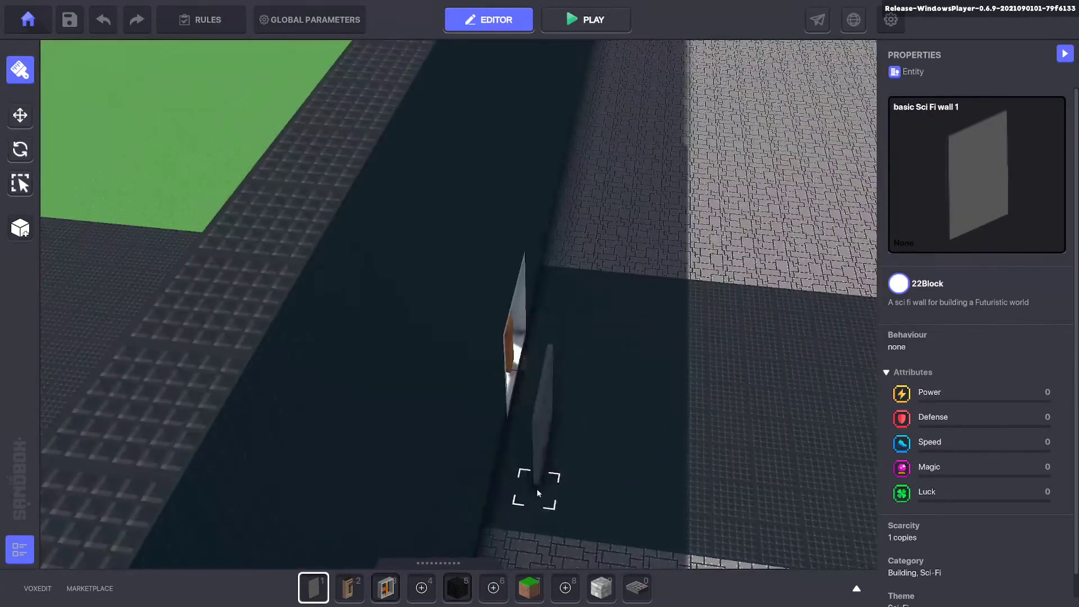
left_click(508, 457)
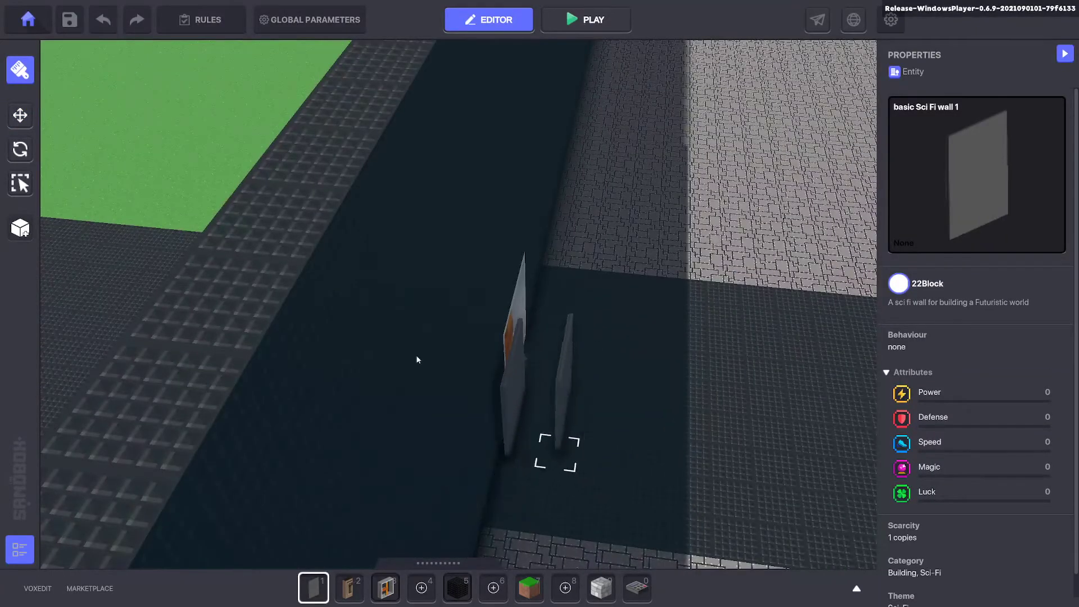
Move the wall panel against one side of the fan opening, to about X 50.81, Y 38.51, Z 69.50
left_click(20, 116)
right_click_drag(603, 365, 488, 341)
left_click(407, 299)
right_click_drag(199, 411, 555, 370)
left_click_drag(555, 369, 571, 378)
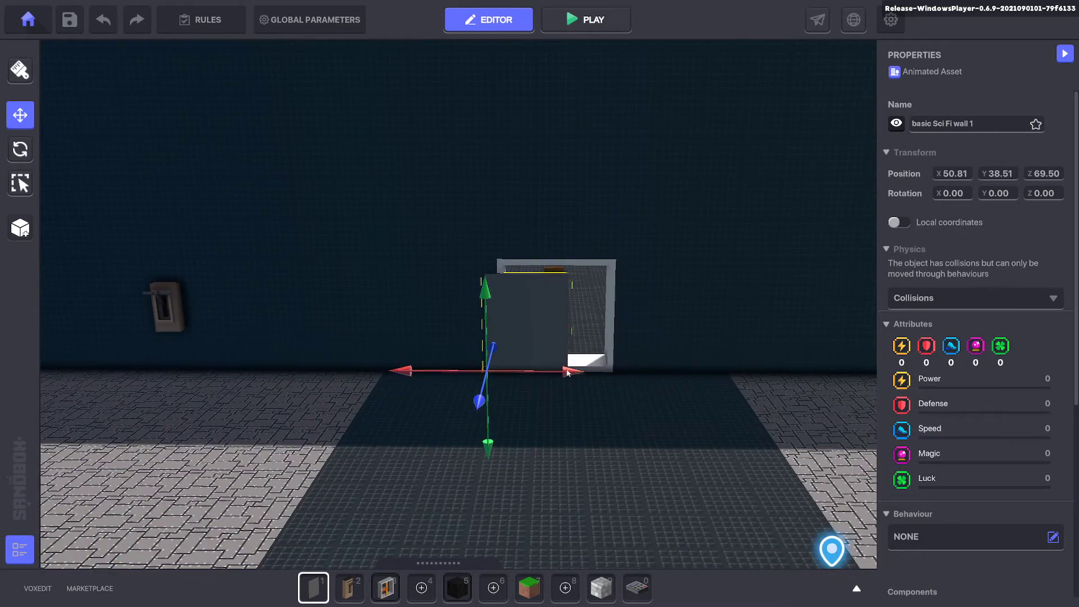
Turn off the visibility of the wall panel in front of the fan
scroll(602, 385, "up", 5)
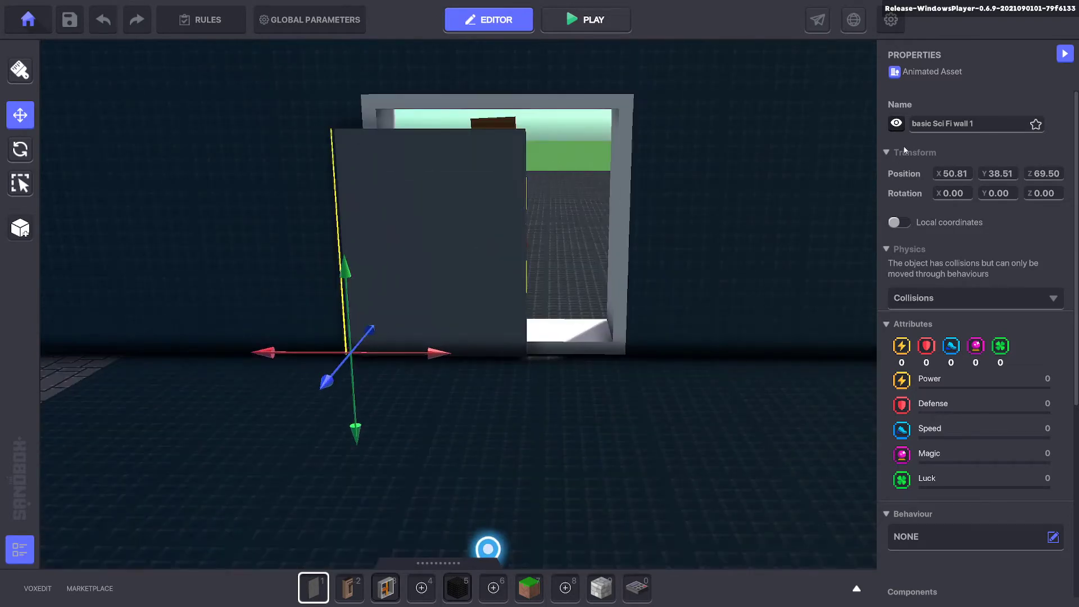
left_click(899, 127)
right_click_drag(715, 337, 623, 441)
right_click_drag(663, 404, 569, 361)
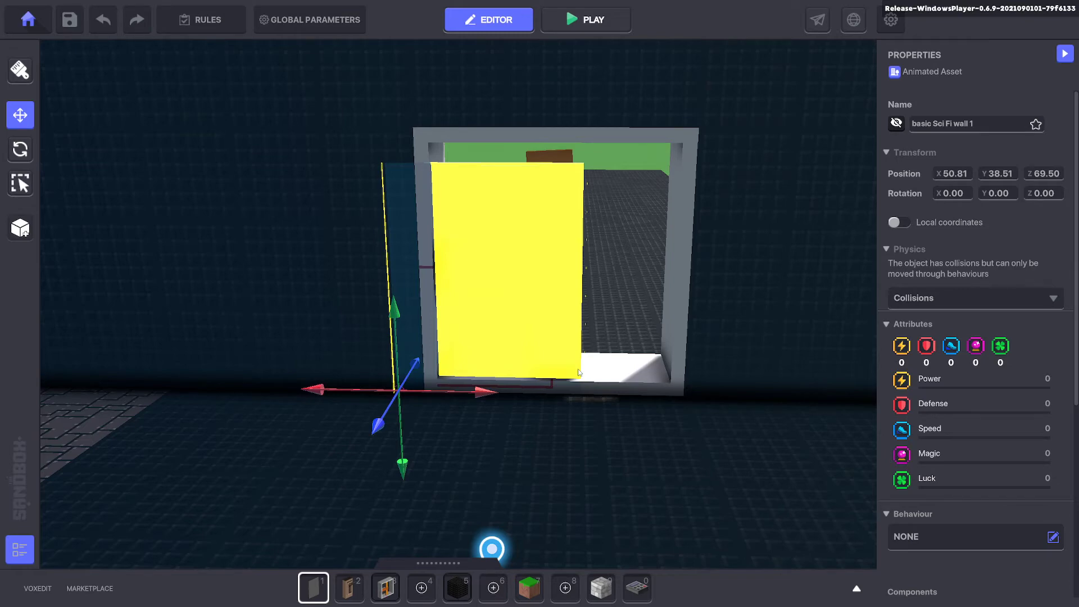
Duplicate the invisible wall panel and move the copy sideways to about X 48.67 to cover the rest of the opening
left_click_drag(465, 430, 687, 432)
left_click_drag(605, 470, 612, 438)
left_click_drag(673, 398, 661, 397)
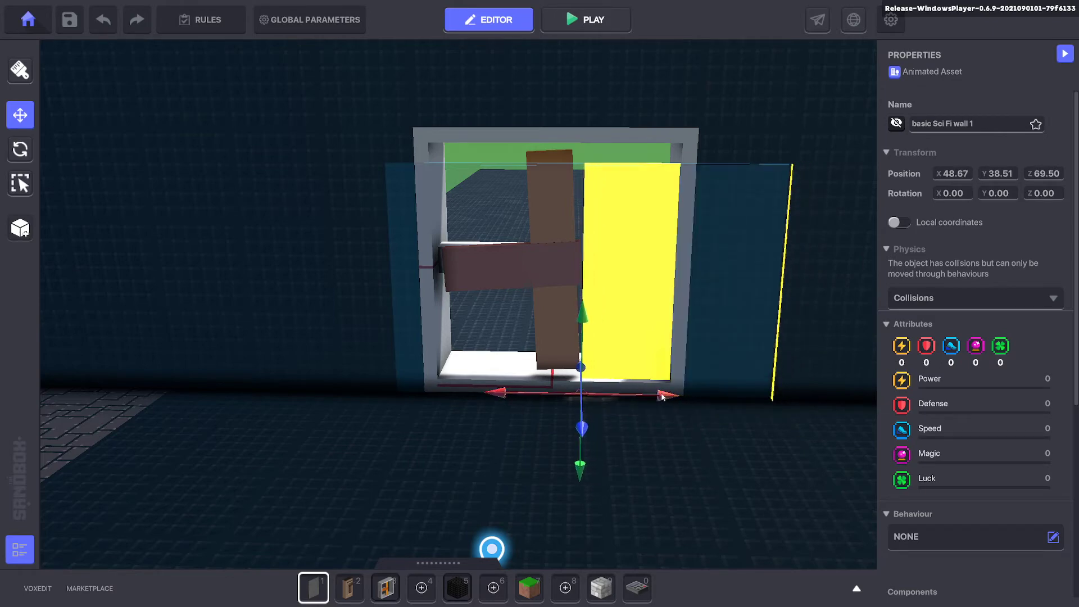
Assign the Plant behaviour to the invisible wall panel at X 48.67
key("a")
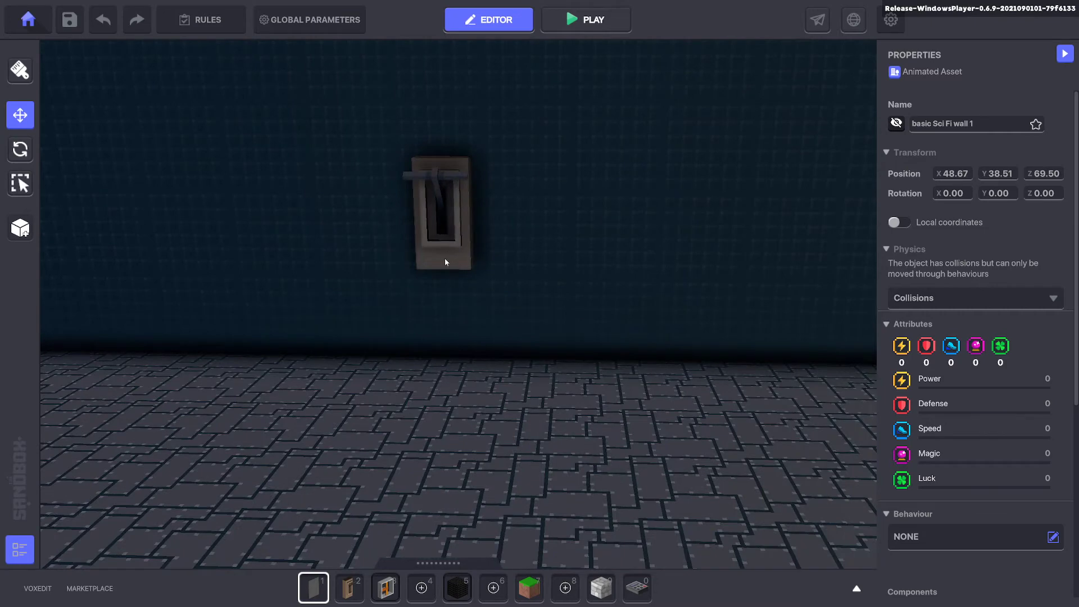
middle_click_drag(598, 288, 520, 287)
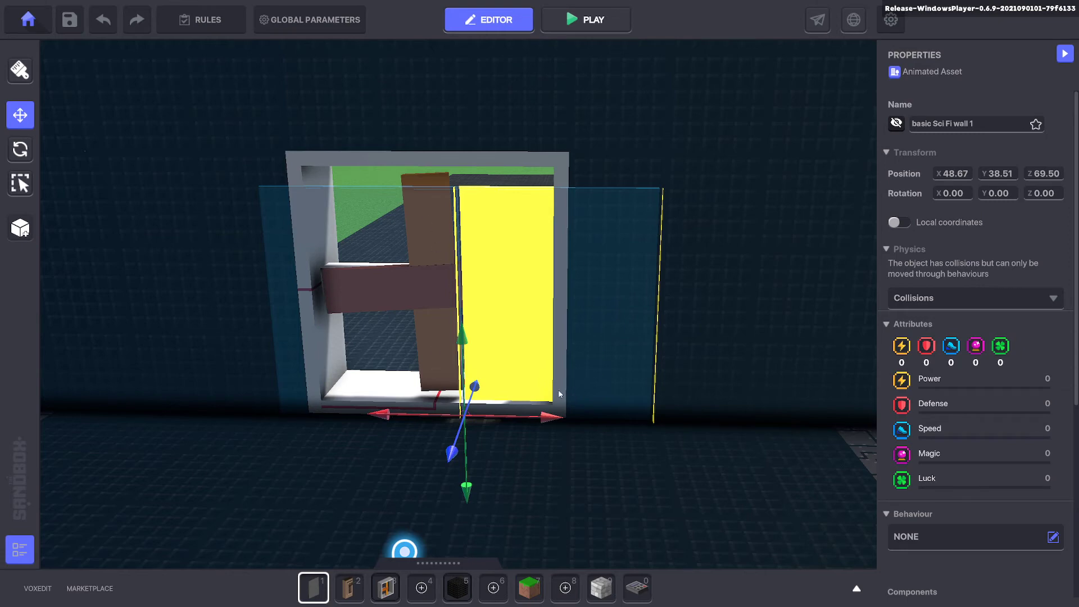
left_click(709, 345)
left_click(566, 296)
scroll(962, 409, "down", 5)
scroll(568, 393, "down", 3)
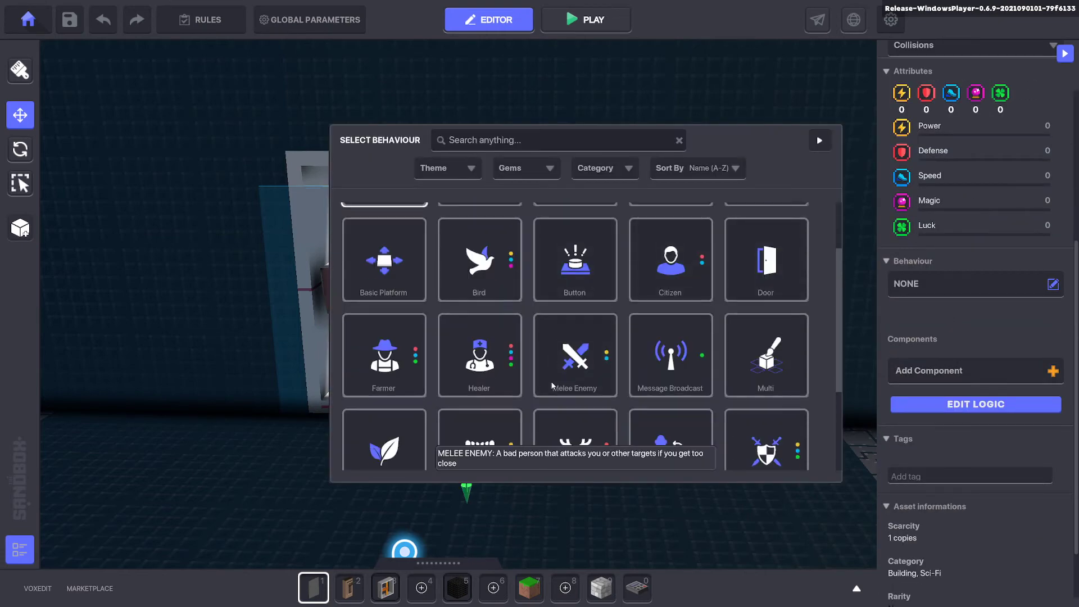
left_click(401, 405)
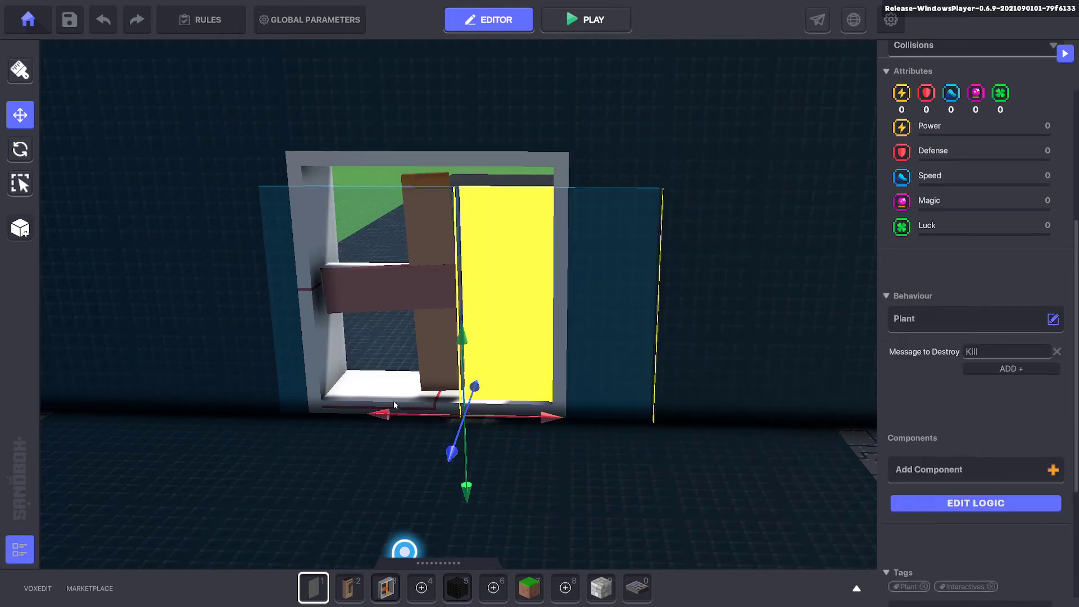
Set this wall panel's Message to Destroy to Fan.Off and deselect it
left_click(996, 318)
type("Fan.Off")
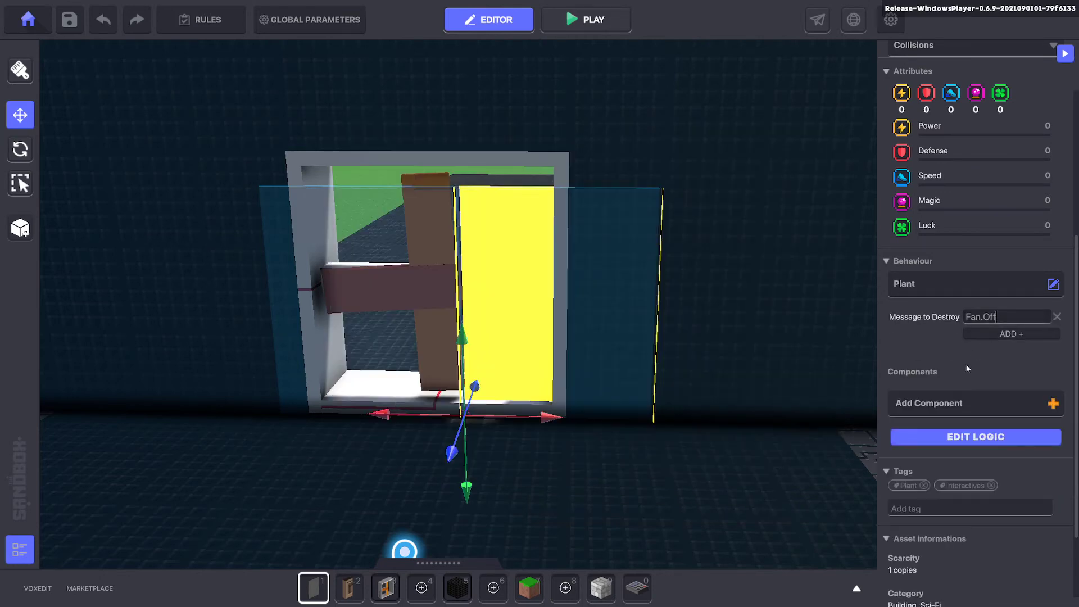
left_click(756, 371)
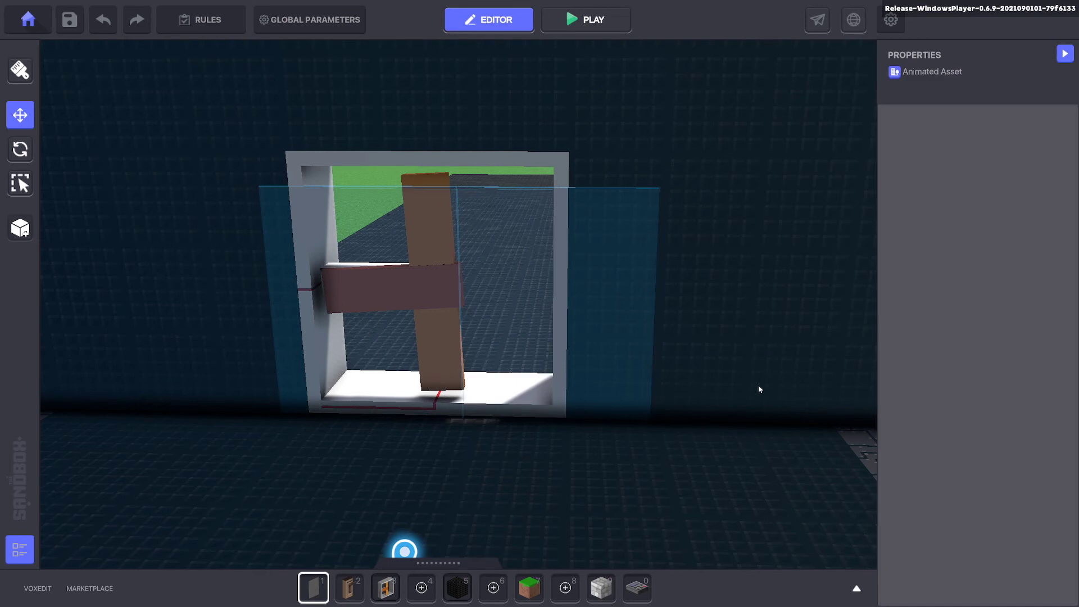